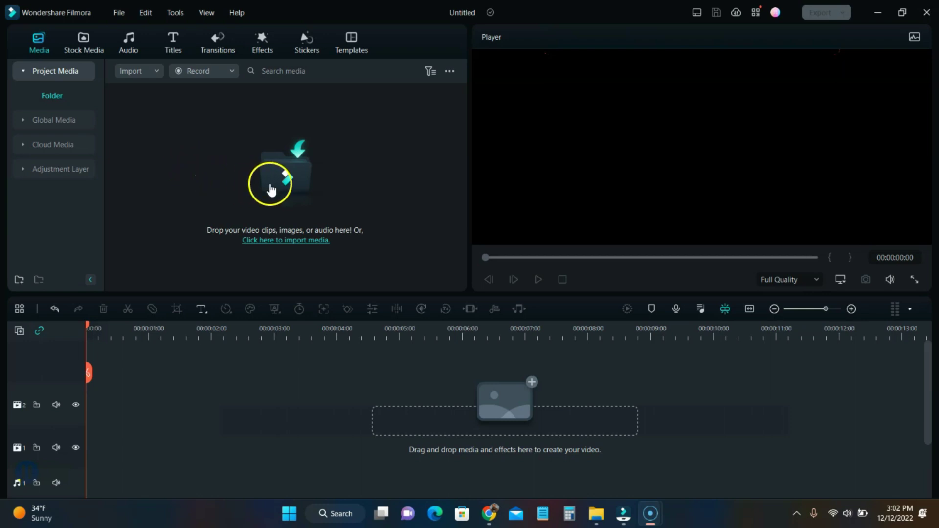
- Import the medium-shot-of-a-real-estate-agent video from the Video Clips folder into the project media
{"action": "left_click", "coordinate": [157, 72]}
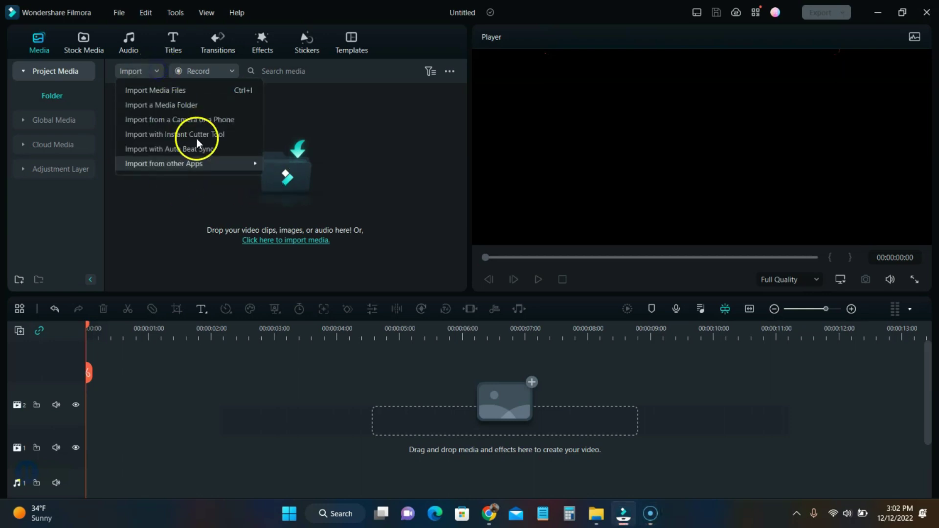
{"action": "left_click", "coordinate": [299, 168]}
{"action": "scroll", "coordinate": [164, 211], "scroll_direction": "down", "scroll_amount": 5}
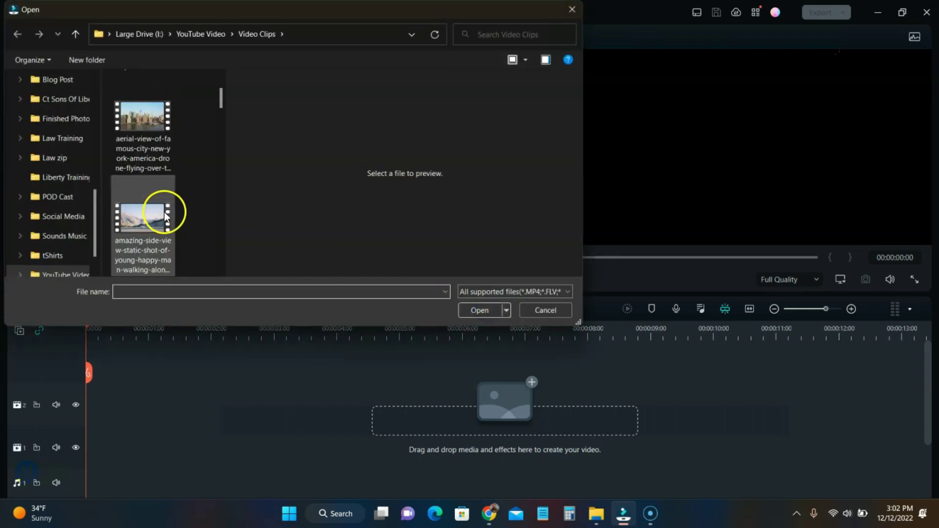
{"action": "scroll", "coordinate": [143, 223], "scroll_direction": "down", "scroll_amount": 3}
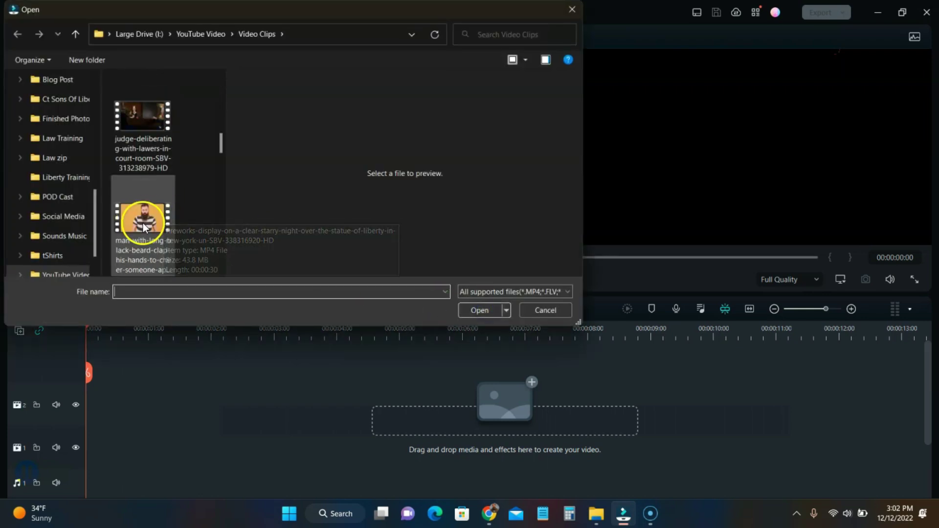
{"action": "scroll", "coordinate": [131, 241], "scroll_direction": "down", "scroll_amount": 1}
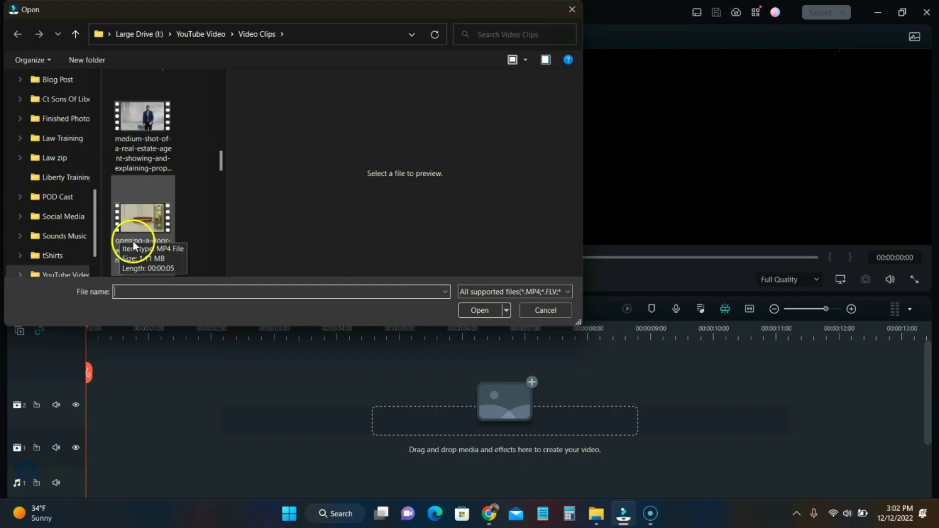
{"action": "scroll", "coordinate": [139, 239], "scroll_direction": "up", "scroll_amount": 1}
{"action": "left_click", "coordinate": [144, 222]}
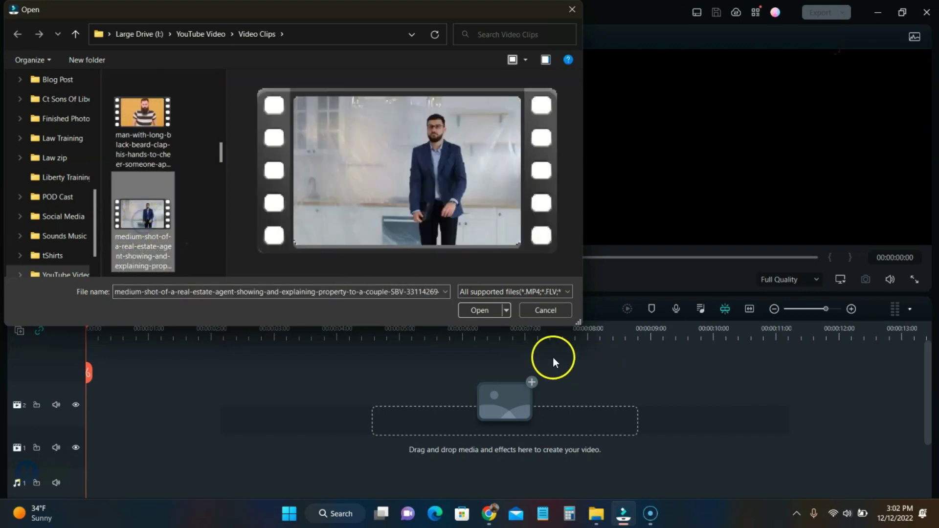
{"action": "left_click", "coordinate": [482, 311]}
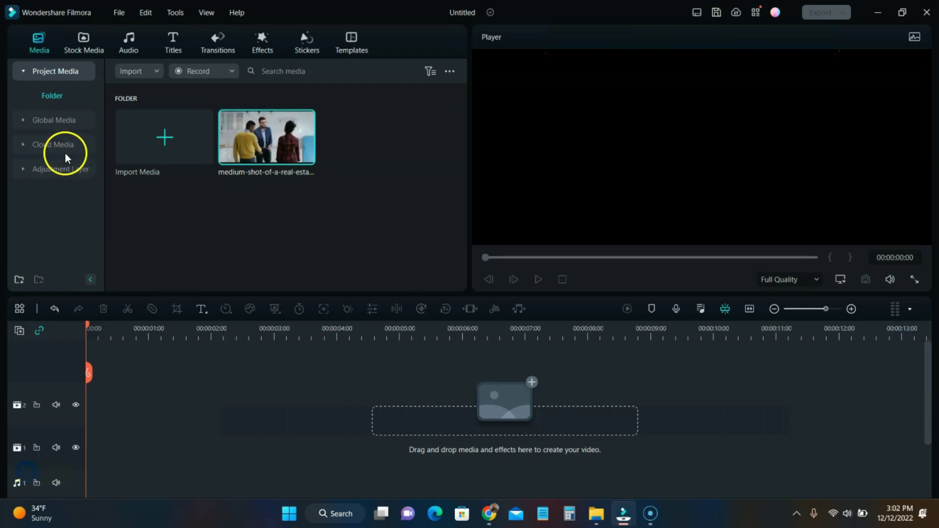
{"action": "left_click", "coordinate": [25, 168]}
{"action": "left_click", "coordinate": [19, 141]}
{"action": "left_click", "coordinate": [41, 72]}
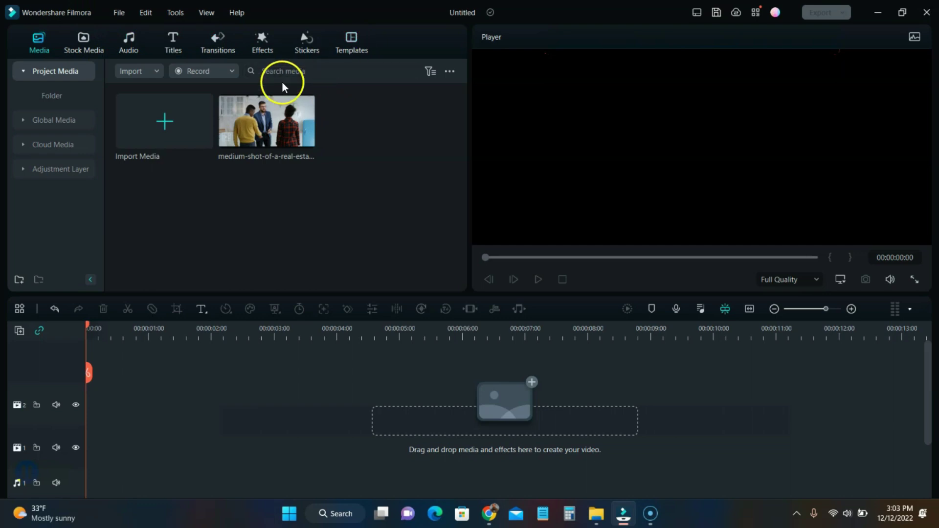
- Place the real estate agent clip at the start of video track 2, matching the project settings to the media at 2048 x 1080 25fps
{"action": "left_click", "coordinate": [282, 119]}
{"action": "left_click_drag", "start_coordinate": [283, 118], "coordinate": [95, 406]}
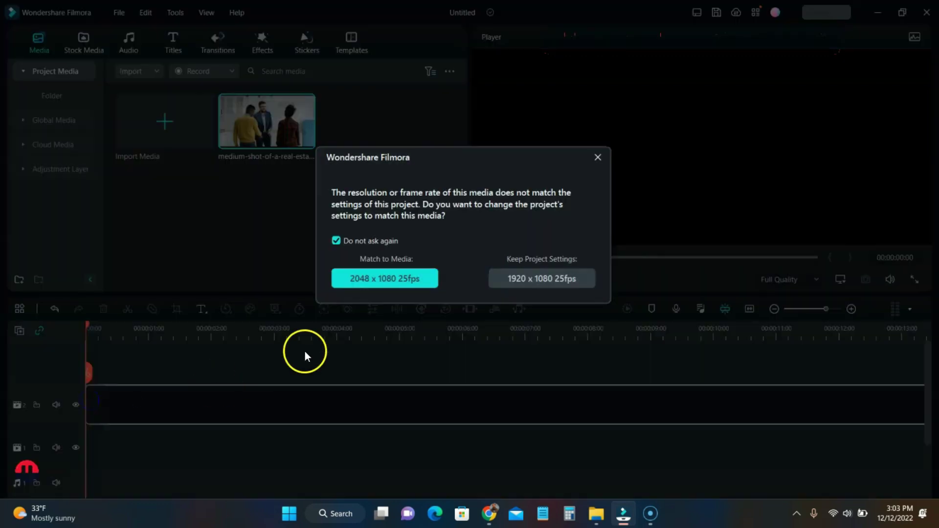
{"action": "left_click", "coordinate": [391, 279]}
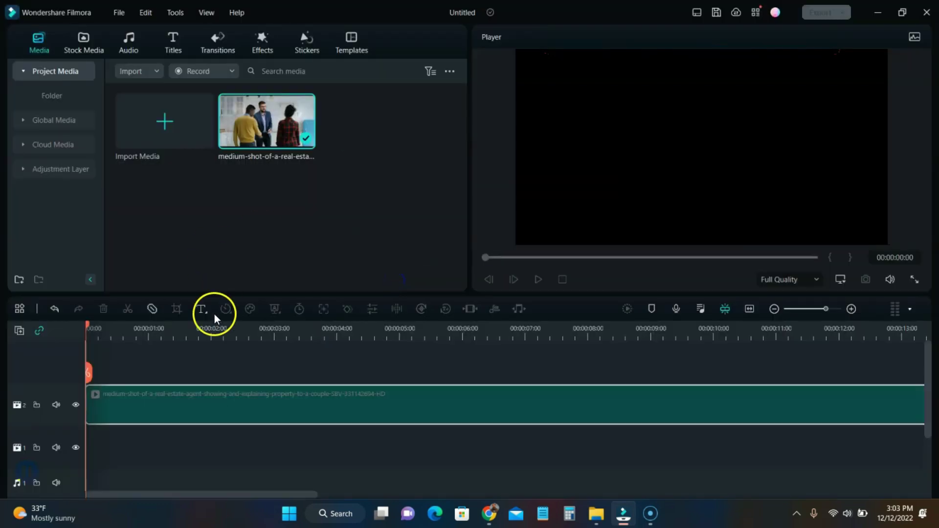
{"action": "left_click_drag", "start_coordinate": [88, 326], "coordinate": [139, 356]}
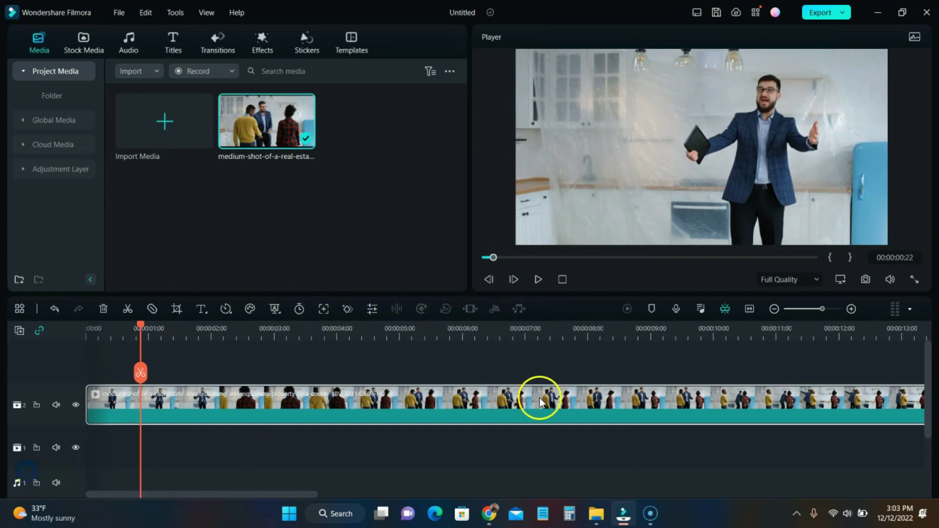
{"action": "left_click_drag", "start_coordinate": [141, 333], "coordinate": [89, 372]}
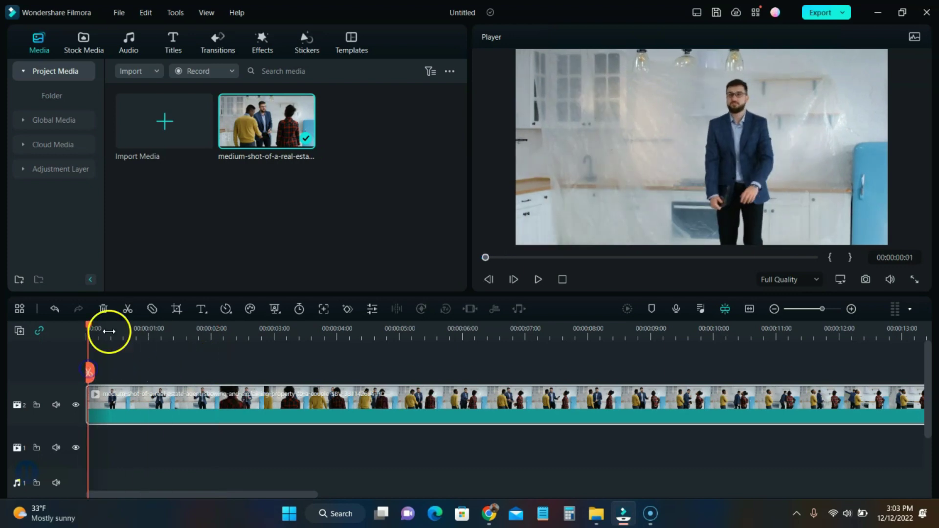
- Try to add Slide Edit to the customizable timeline toolbar and save the toolbar layout
{"action": "left_click", "coordinate": [22, 310]}
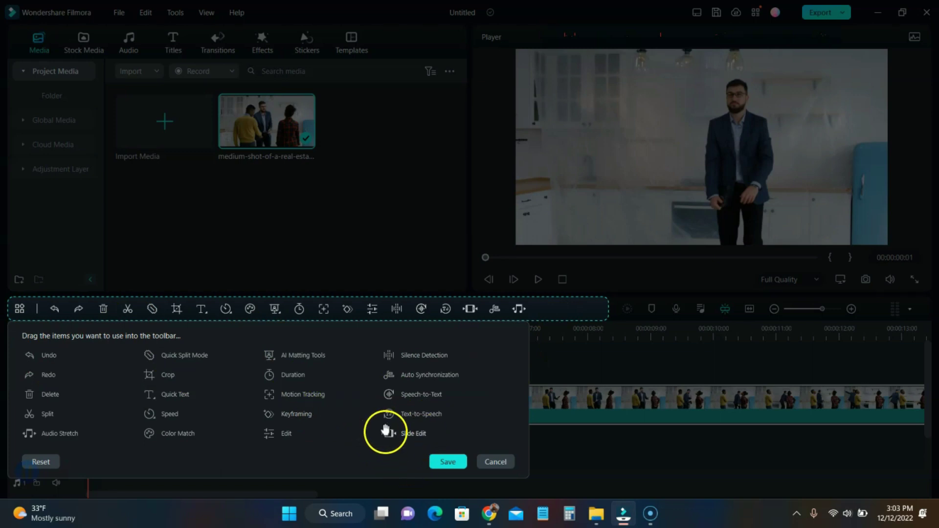
{"action": "left_click_drag", "start_coordinate": [394, 434], "coordinate": [620, 344]}
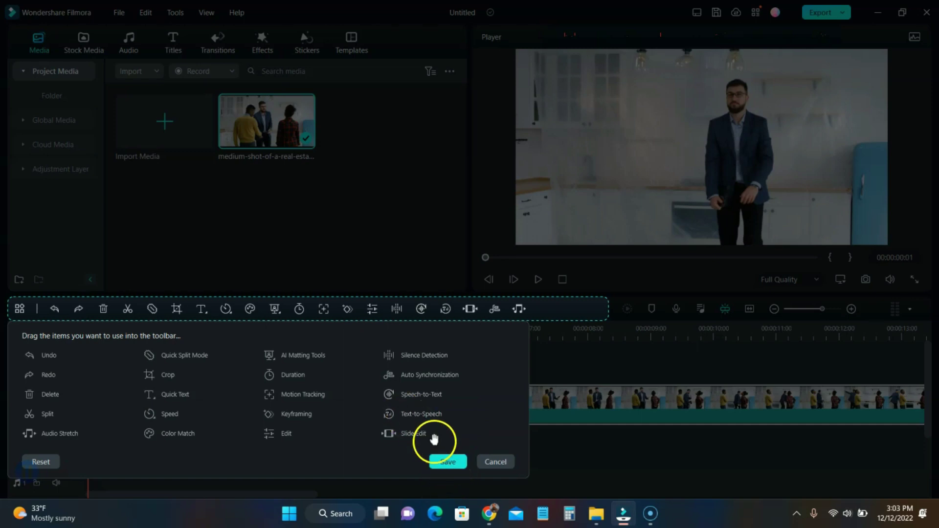
{"action": "left_click", "coordinate": [447, 462]}
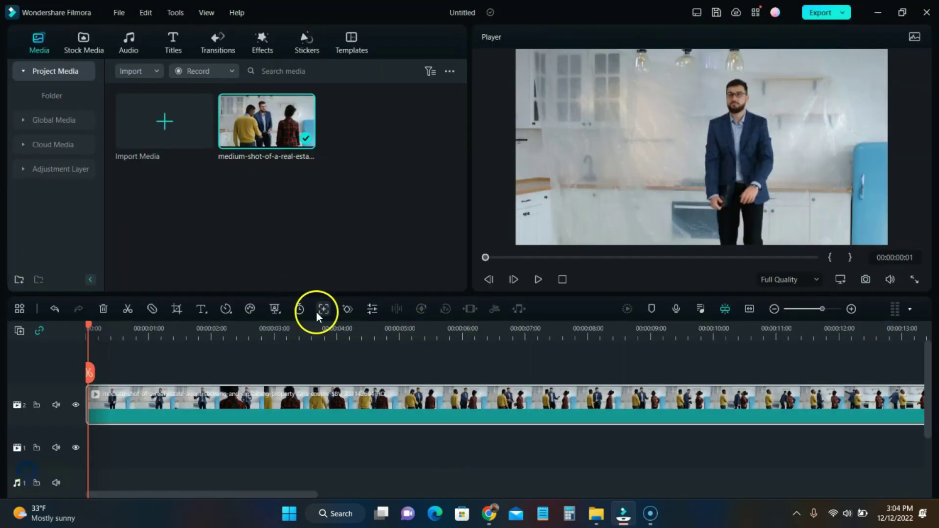
- Position the playhead at 00:00:01:20 and open Color Match for the real estate clip
{"action": "left_click_drag", "start_coordinate": [88, 327], "coordinate": [180, 323]}
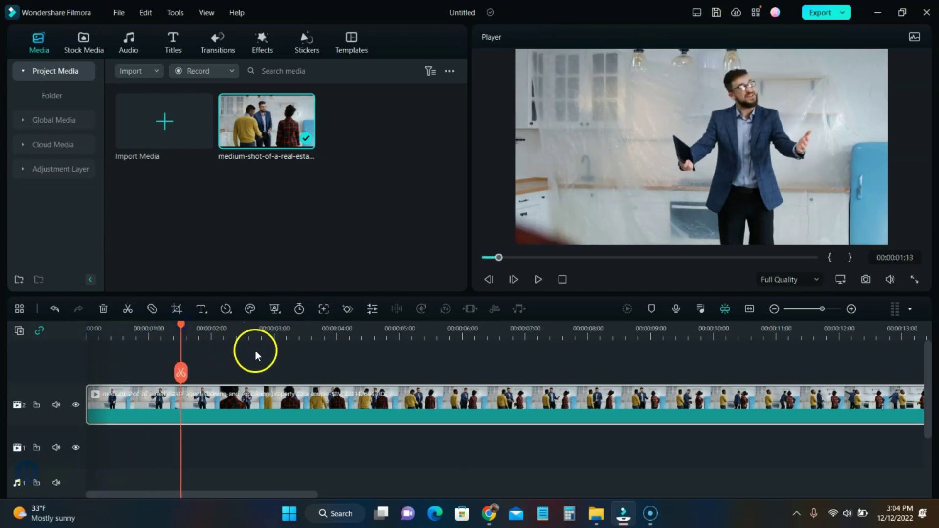
{"action": "left_click_drag", "start_coordinate": [184, 324], "coordinate": [199, 327]}
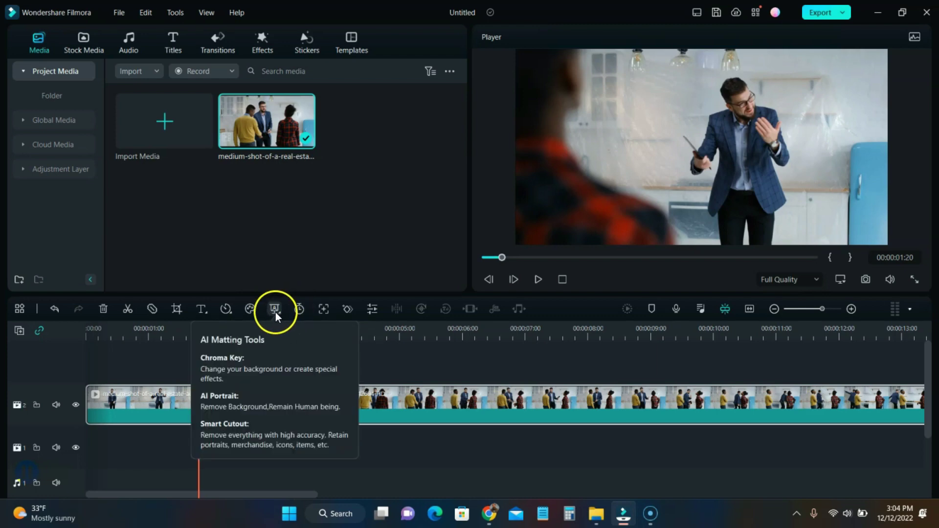
{"action": "left_click", "coordinate": [249, 309]}
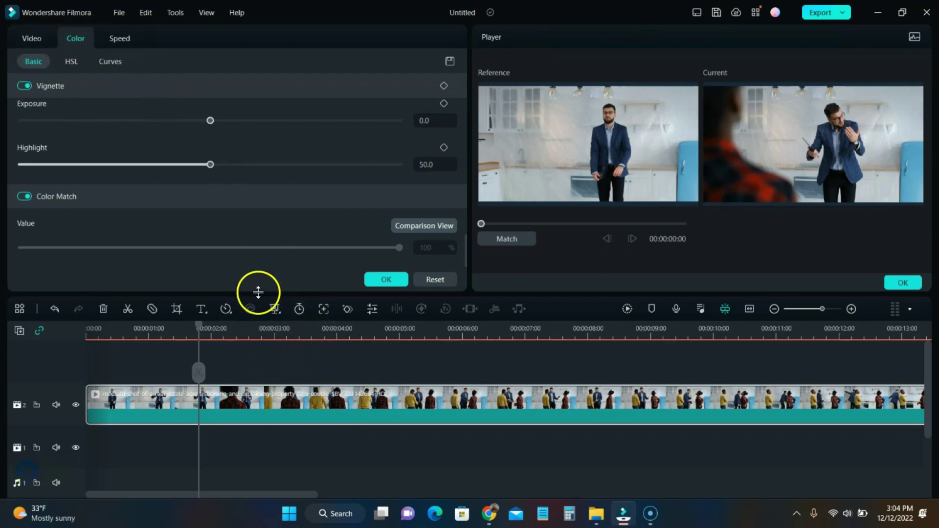
- Examine the presets, white balance and color adjustments in the clip's basic color settings
{"action": "scroll", "coordinate": [166, 142], "scroll_direction": "up", "scroll_amount": 10}
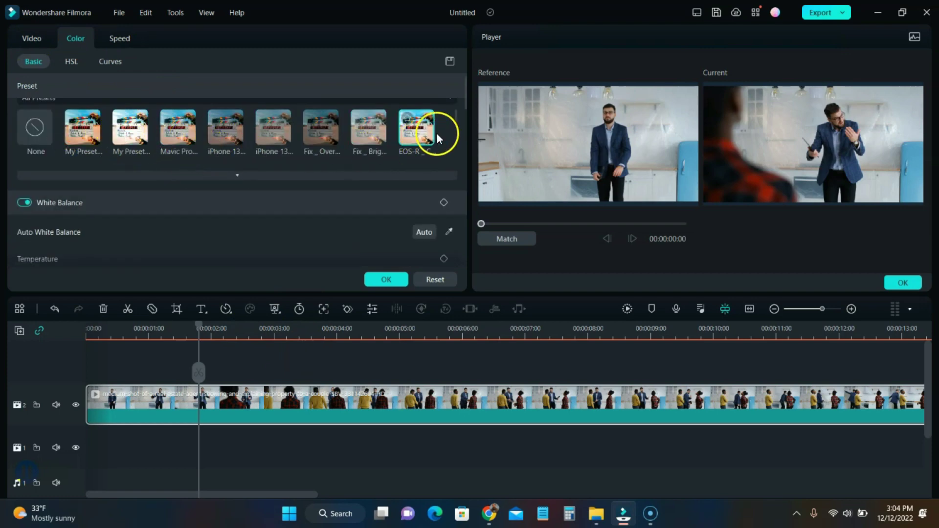
{"action": "left_click_drag", "start_coordinate": [451, 118], "coordinate": [458, 166]}
{"action": "scroll", "coordinate": [117, 199], "scroll_direction": "down", "scroll_amount": 3}
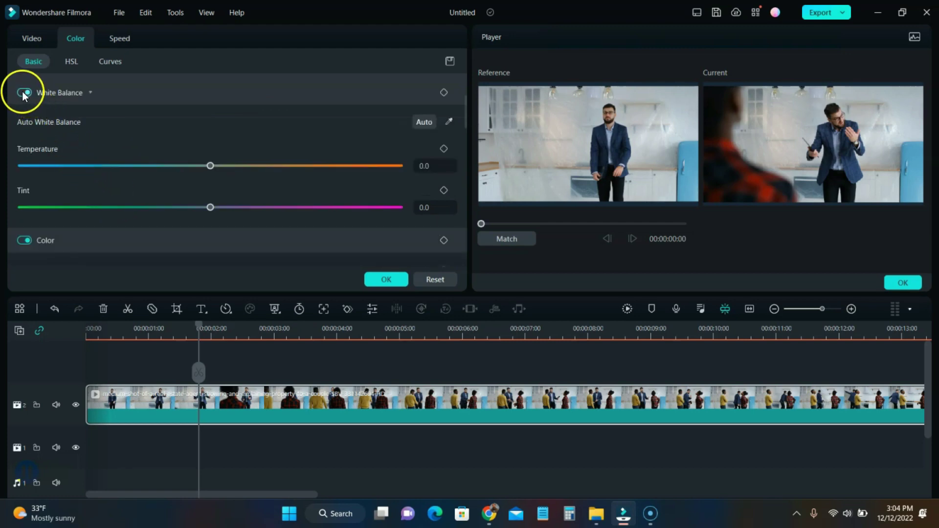
{"action": "scroll", "coordinate": [44, 157], "scroll_direction": "down", "scroll_amount": 3}
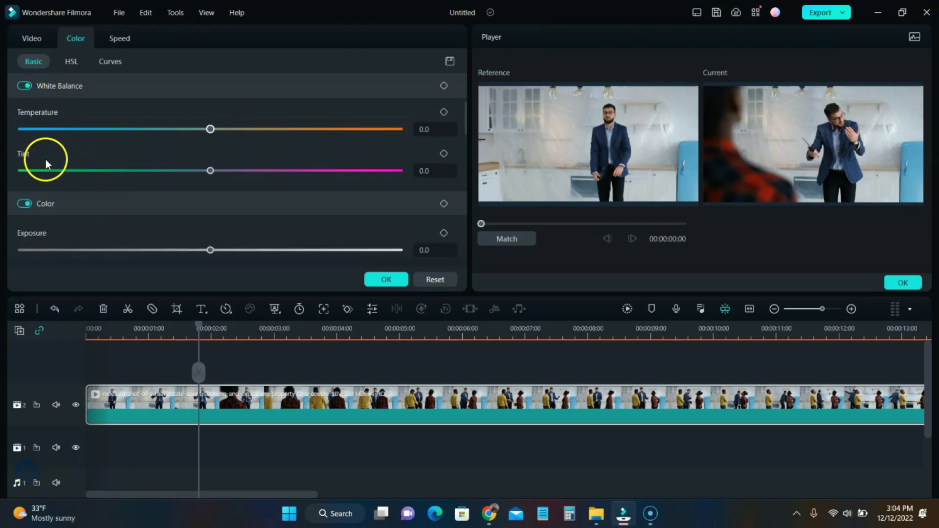
{"action": "scroll", "coordinate": [54, 168], "scroll_direction": "down", "scroll_amount": 5}
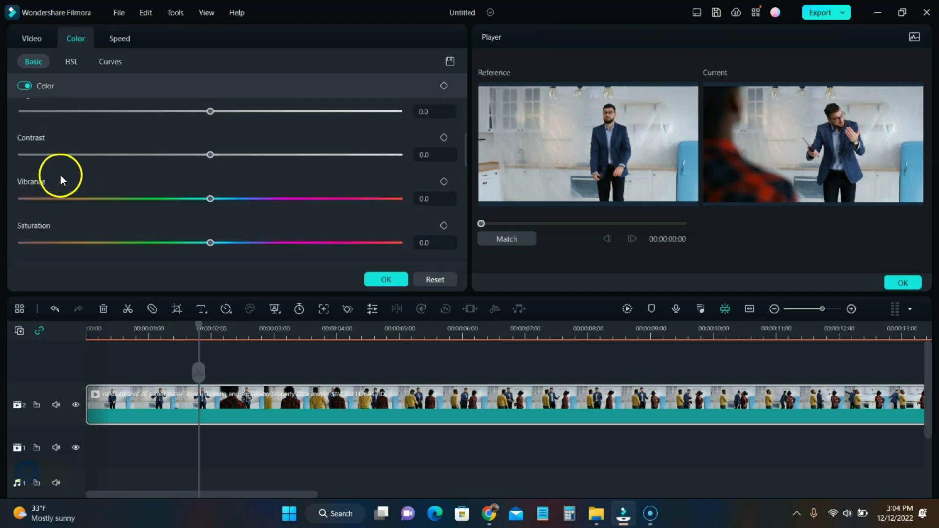
{"action": "scroll", "coordinate": [195, 196], "scroll_direction": "up", "scroll_amount": 6}
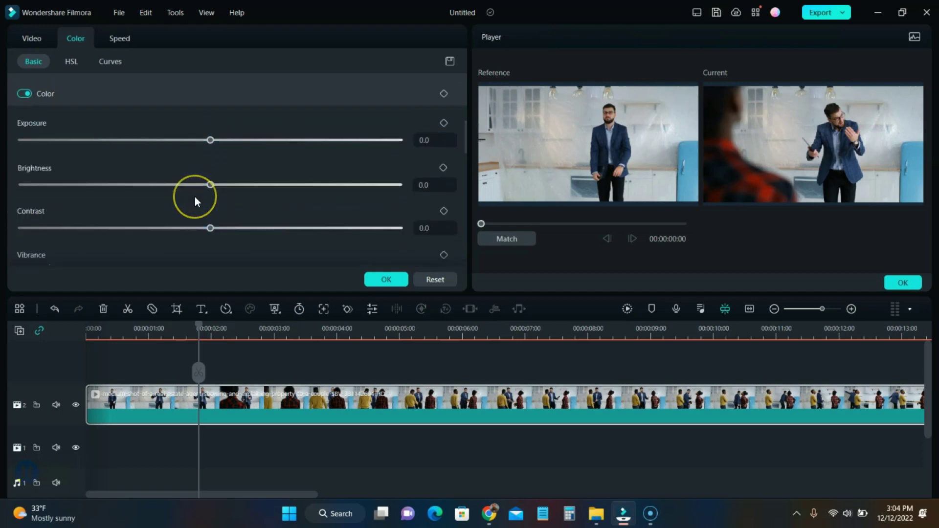
{"action": "scroll", "coordinate": [109, 81], "scroll_direction": "up", "scroll_amount": 2}
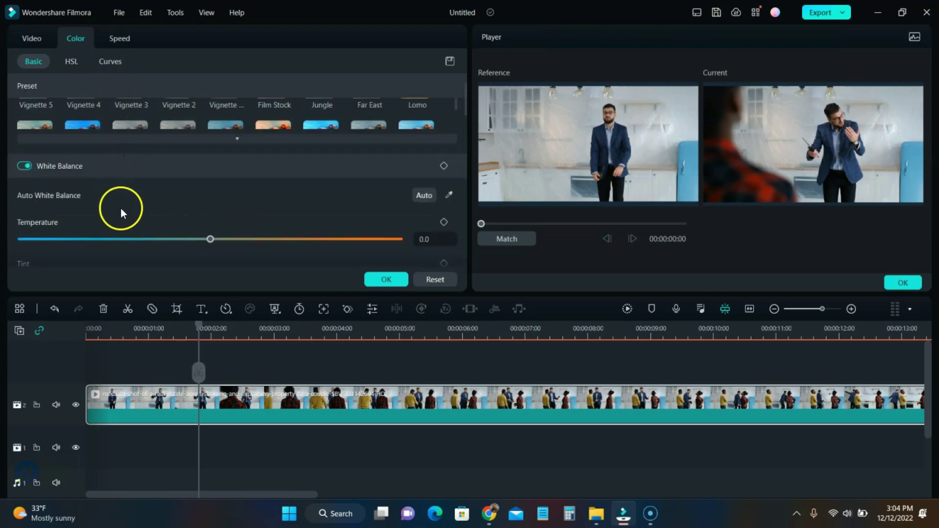
{"action": "scroll", "coordinate": [120, 204], "scroll_direction": "down", "scroll_amount": 2}
- Darken the clip slightly by pulling two points on the white color curve below the diagonal, and apply the change
{"action": "left_click", "coordinate": [111, 62]}
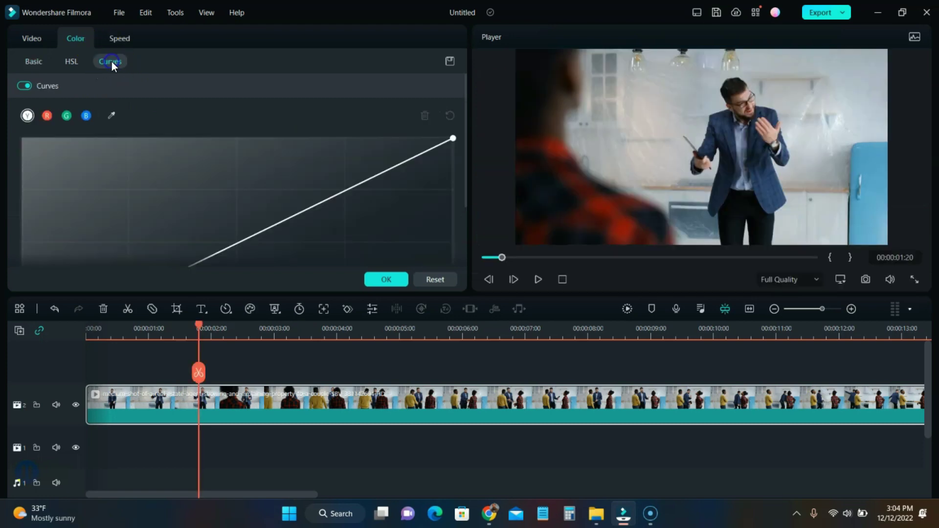
{"action": "scroll", "coordinate": [386, 177], "scroll_direction": "down", "scroll_amount": 1}
{"action": "left_click_drag", "start_coordinate": [355, 150], "coordinate": [361, 159]}
{"action": "mouse_move", "coordinate": [256, 200]}
{"action": "left_mouse_down"}
{"action": "mouse_move", "coordinate": [244, 214]}
{"action": "mouse_move", "coordinate": [230, 195]}
{"action": "mouse_move", "coordinate": [245, 209]}
{"action": "left_mouse_up"}
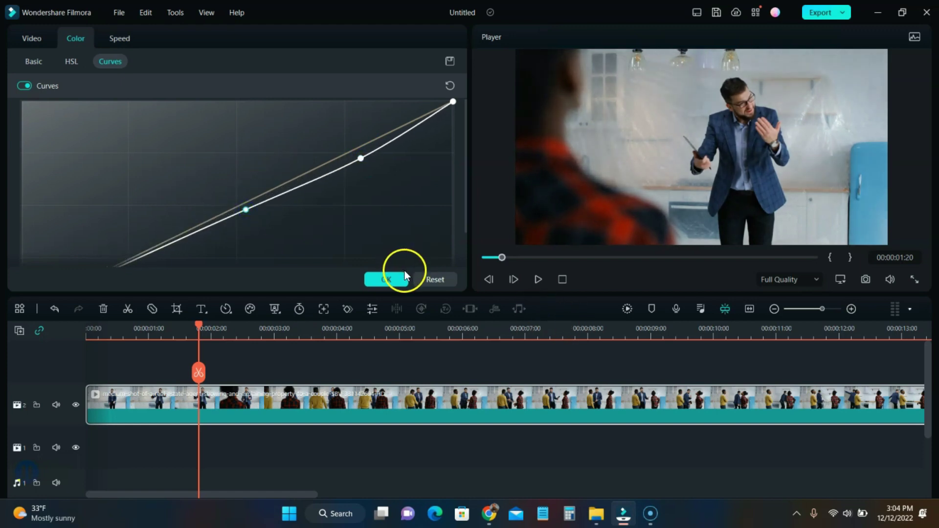
{"action": "left_click", "coordinate": [391, 277]}
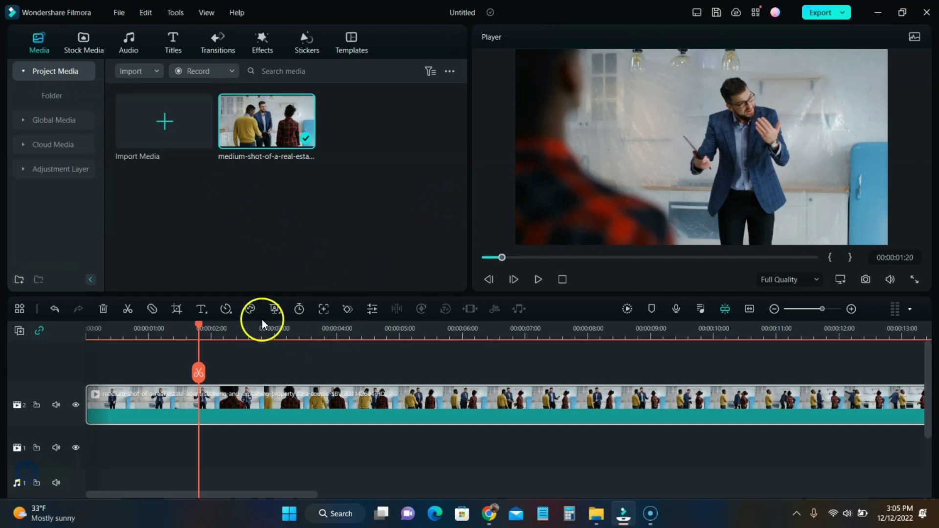
- Review the clip's Color Match settings, followed by its Uniform Speed and Speed Ramping options
{"action": "left_click", "coordinate": [250, 309]}
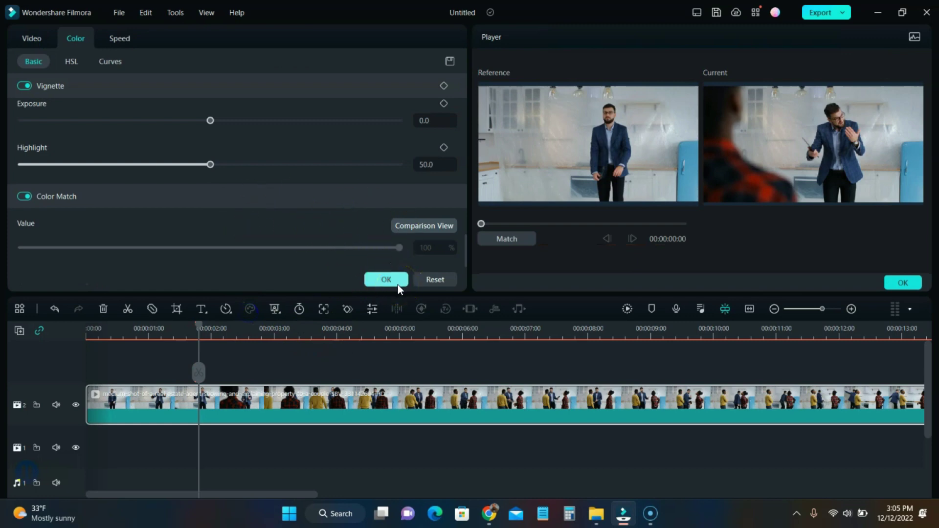
{"action": "left_click", "coordinate": [223, 166]}
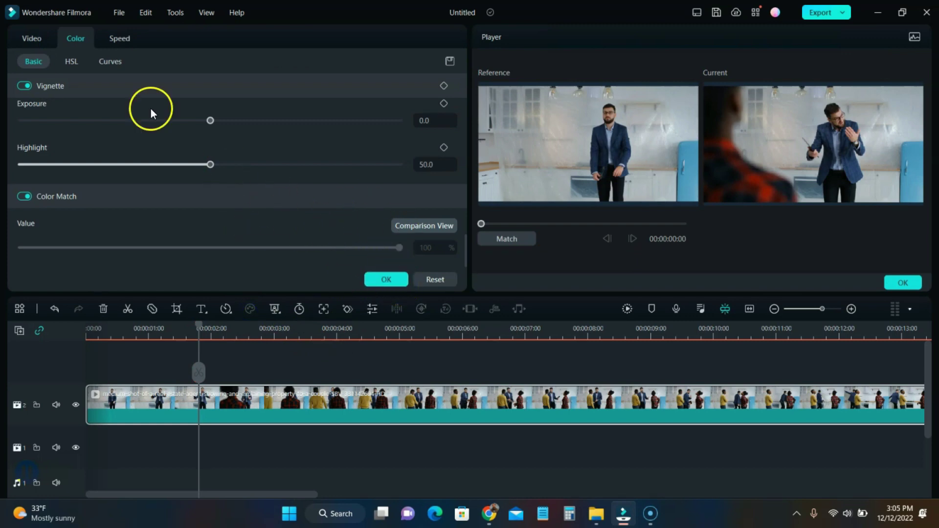
{"action": "left_click", "coordinate": [102, 42]}
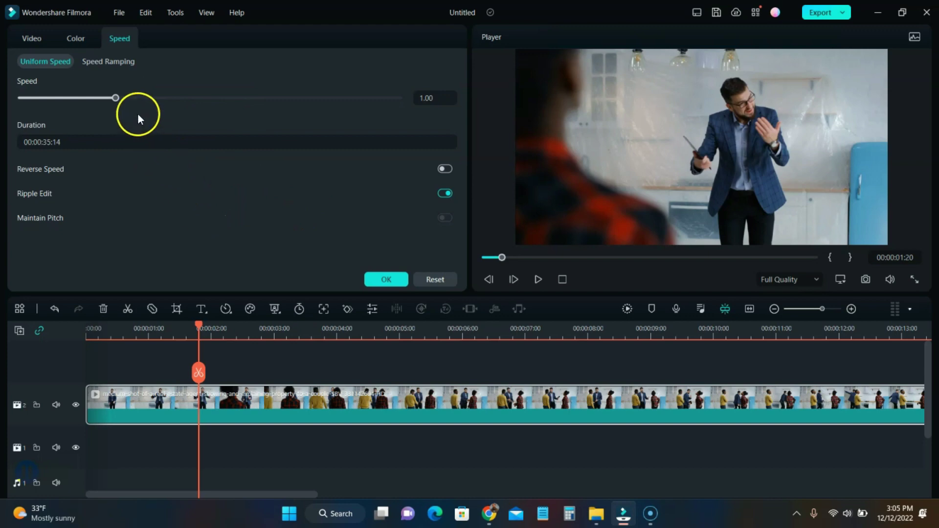
{"action": "left_click", "coordinate": [88, 61]}
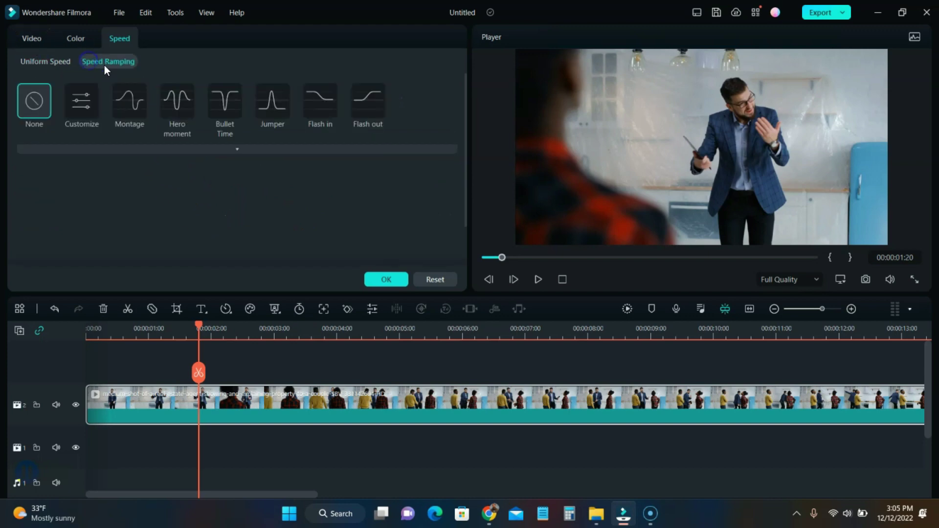
{"action": "left_click", "coordinate": [38, 60]}
{"action": "left_click", "coordinate": [118, 62]}
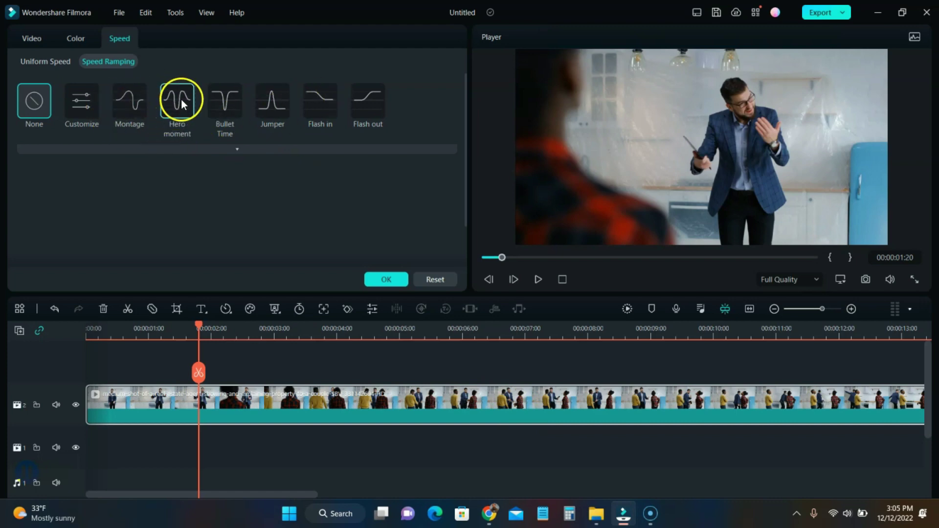
- Apply the Bullet Time speed ramp to the clip and play back part of the result
{"action": "left_click", "coordinate": [223, 104]}
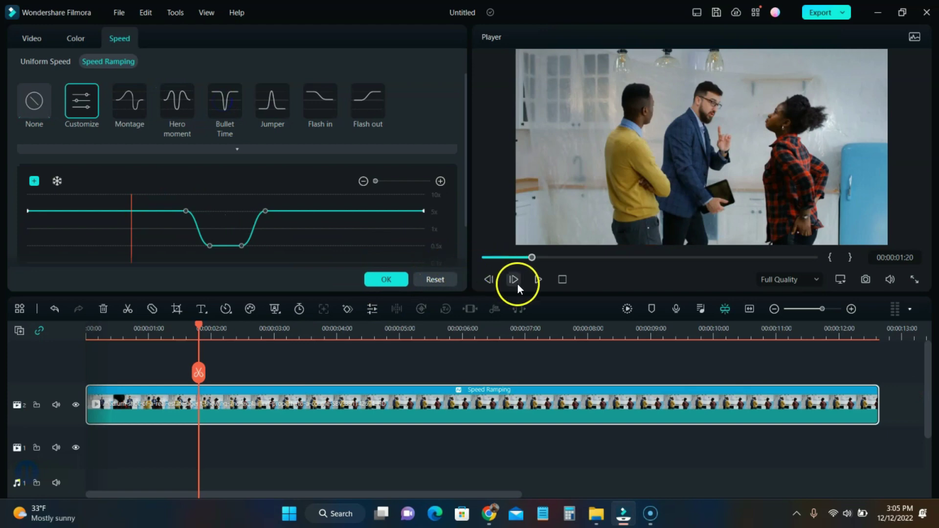
{"action": "left_click", "coordinate": [534, 279]}
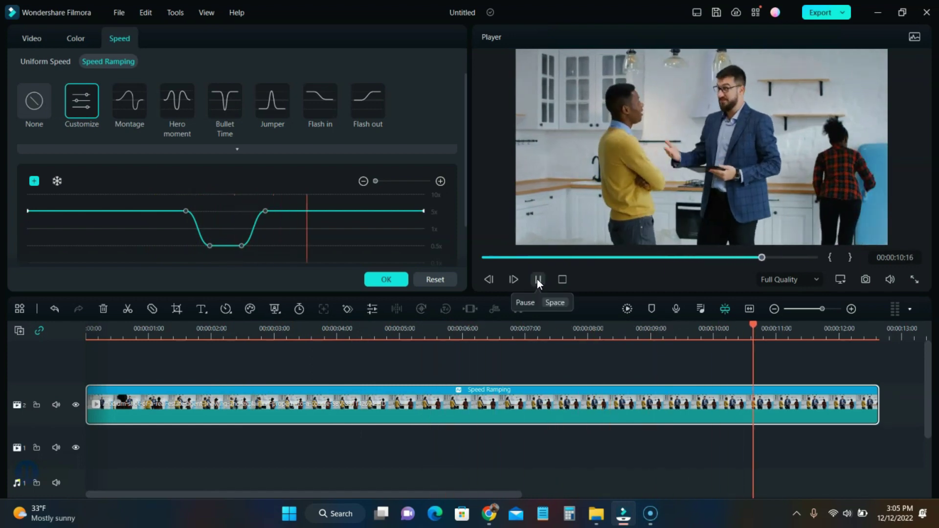
{"action": "left_click", "coordinate": [537, 280]}
- Remove the speed ramp from the clip by choosing None, and return to the Uniform Speed settings
{"action": "left_click", "coordinate": [33, 92]}
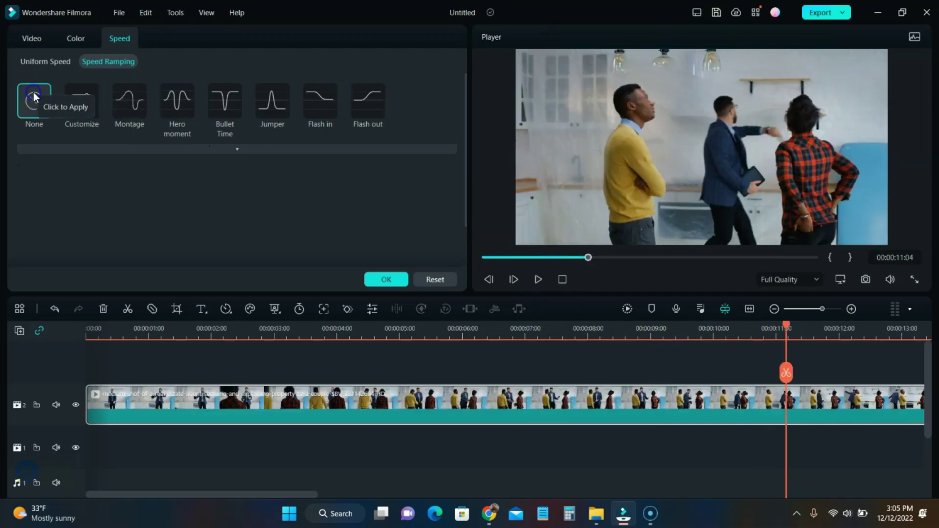
{"action": "left_click", "coordinate": [64, 59]}
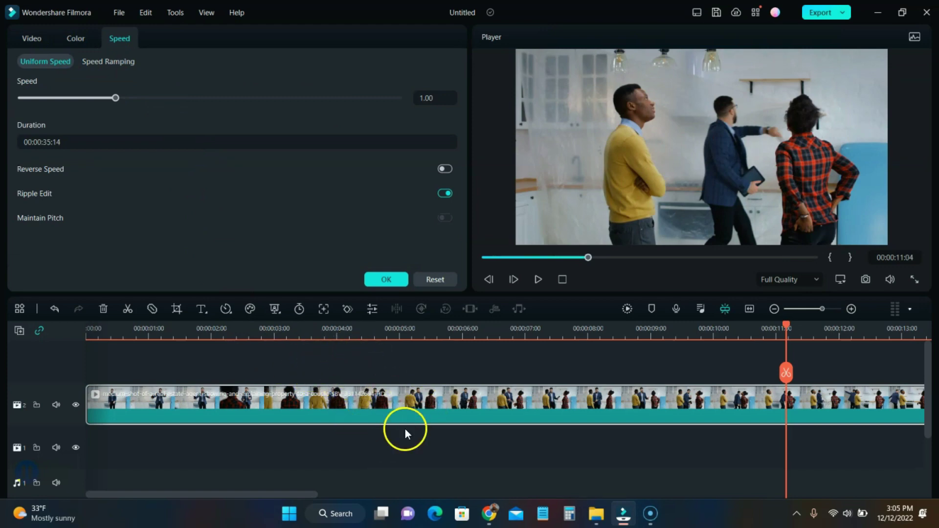
- Examine the clip's Basic video settings, from Transform and Compositing through Drop Shadow to Auto Enhance
{"action": "left_click", "coordinate": [83, 39]}
{"action": "left_click", "coordinate": [36, 40]}
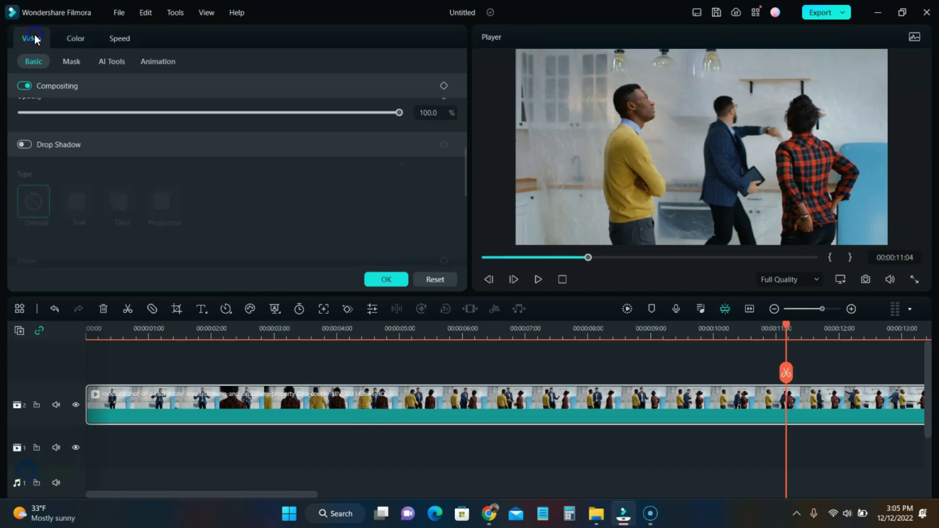
{"action": "scroll", "coordinate": [109, 136], "scroll_direction": "up", "scroll_amount": 10}
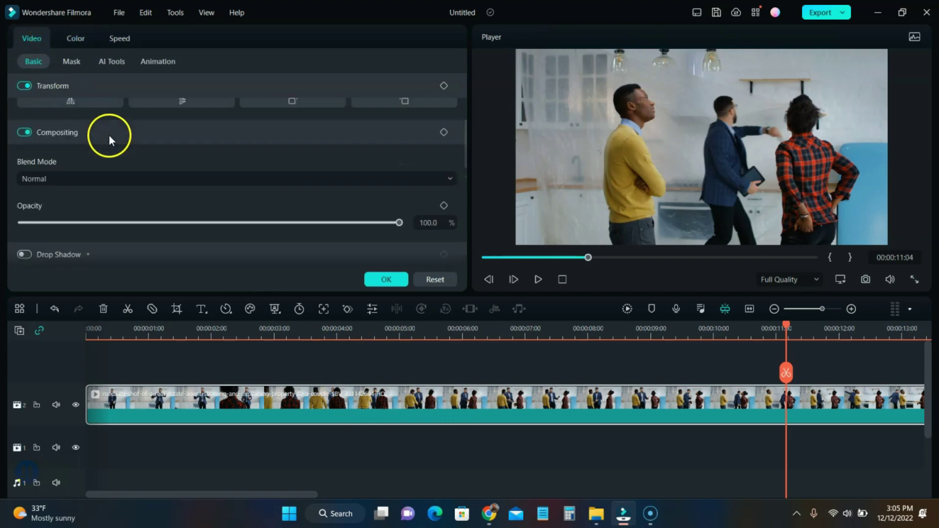
{"action": "scroll", "coordinate": [118, 146], "scroll_direction": "down", "scroll_amount": 2}
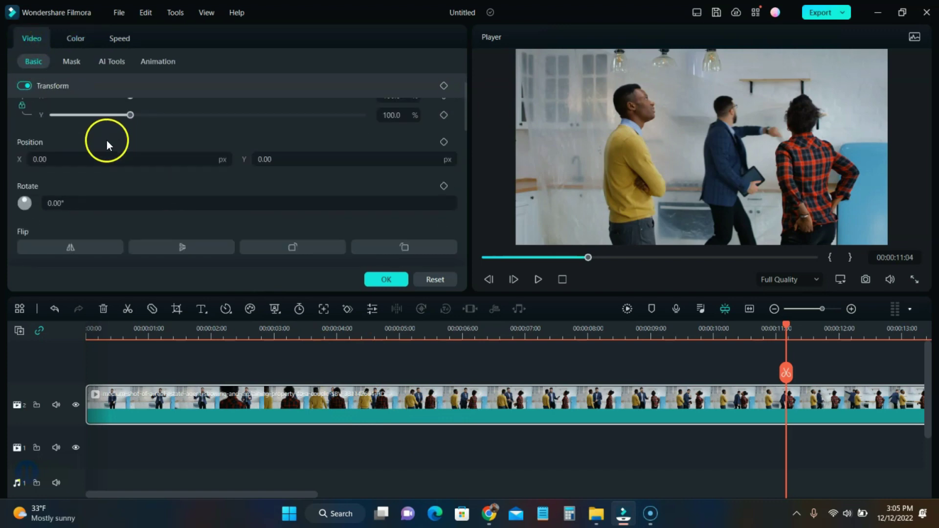
{"action": "scroll", "coordinate": [146, 146], "scroll_direction": "down", "scroll_amount": 4}
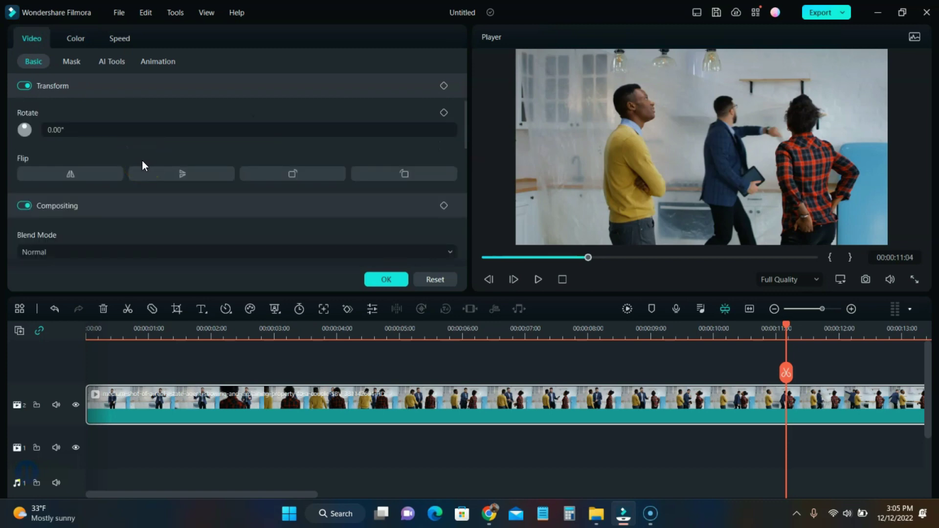
{"action": "scroll", "coordinate": [121, 172], "scroll_direction": "down", "scroll_amount": 4}
{"action": "scroll", "coordinate": [97, 191], "scroll_direction": "down", "scroll_amount": 4}
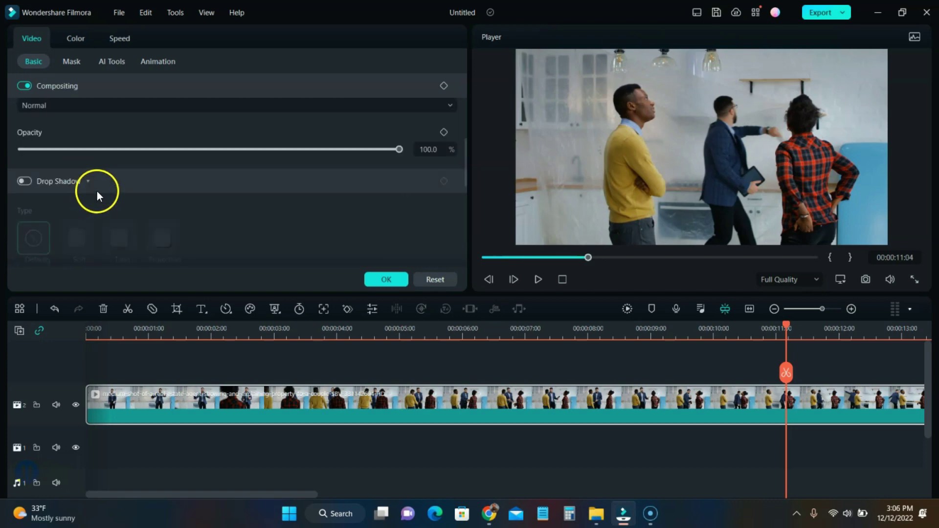
{"action": "scroll", "coordinate": [30, 147], "scroll_direction": "down", "scroll_amount": 5}
{"action": "scroll", "coordinate": [114, 198], "scroll_direction": "down", "scroll_amount": 4}
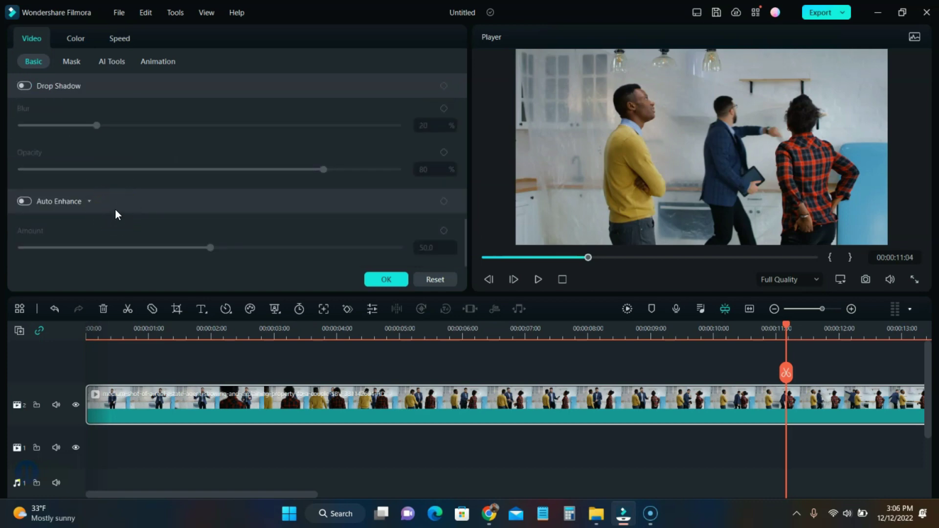
{"action": "scroll", "coordinate": [146, 214], "scroll_direction": "up", "scroll_amount": 5}
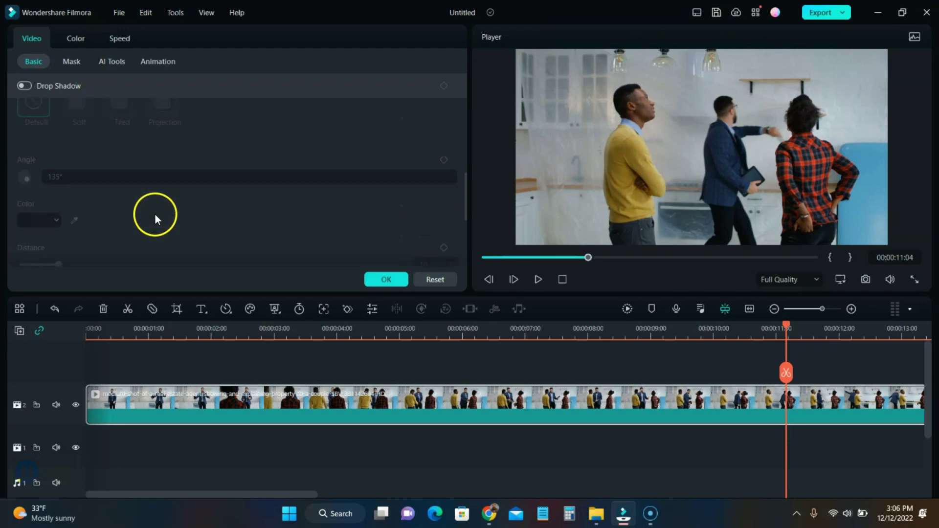
{"action": "scroll", "coordinate": [155, 214], "scroll_direction": "up", "scroll_amount": 5}
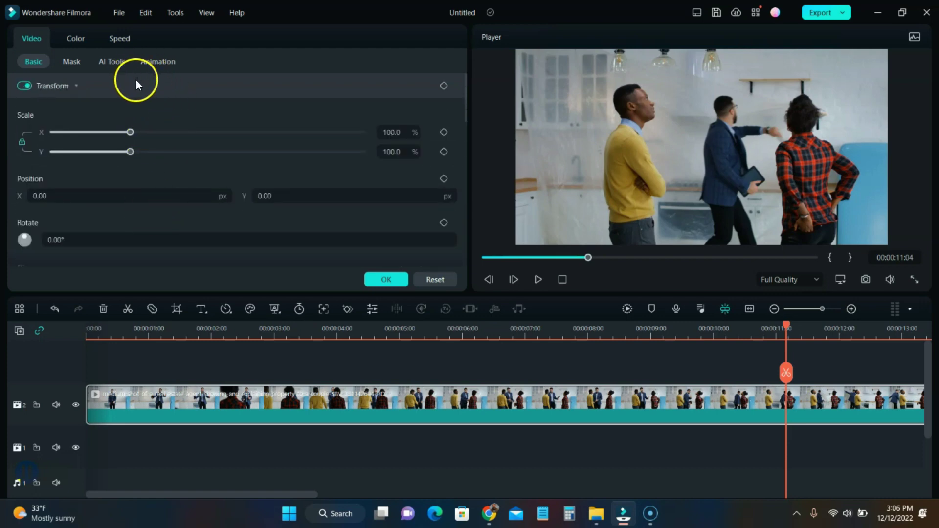
- Try AI Portrait on the clip to remove its background, switch it off again, and look over the other AI tools
{"action": "left_click", "coordinate": [114, 63]}
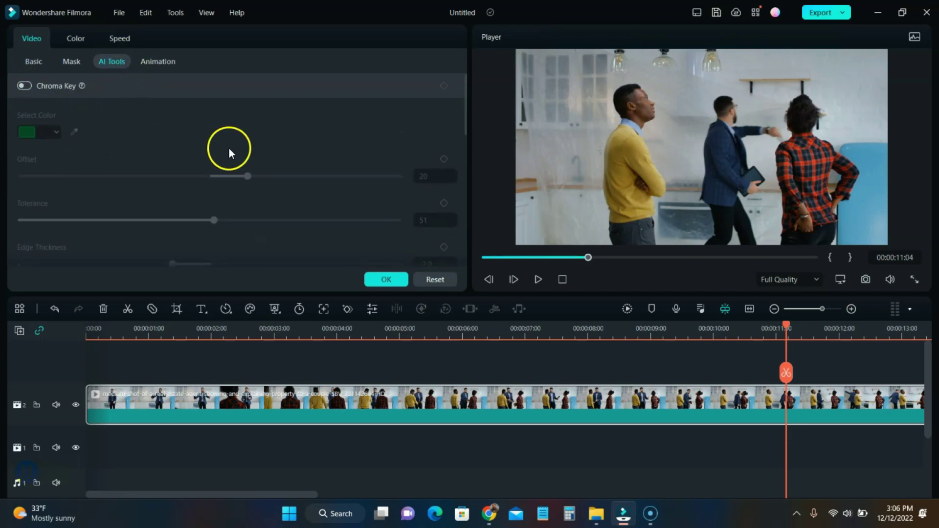
{"action": "scroll", "coordinate": [124, 120], "scroll_direction": "down", "scroll_amount": 5}
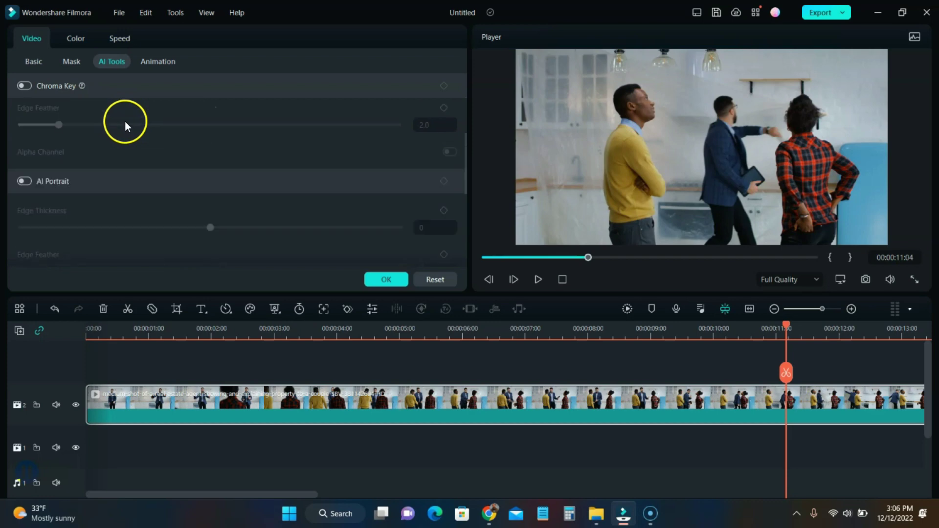
{"action": "left_click", "coordinate": [26, 108]}
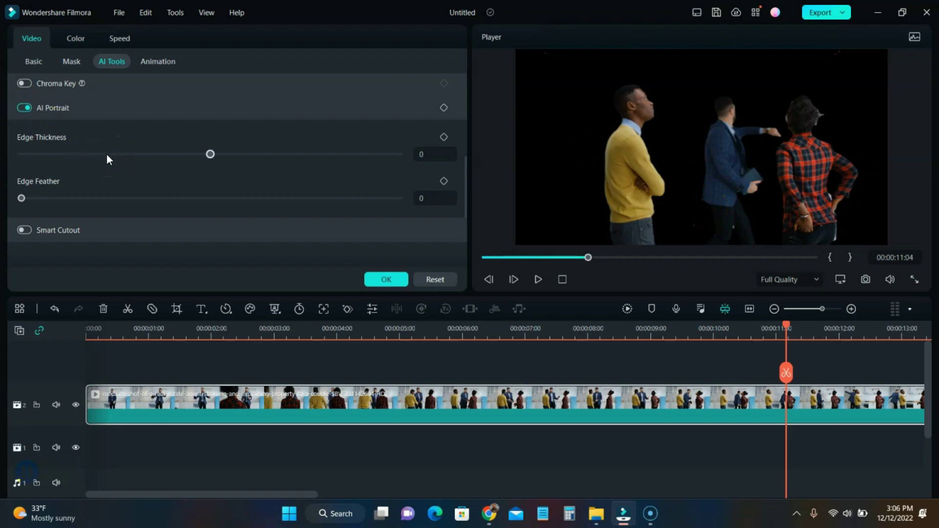
{"action": "left_click", "coordinate": [25, 107]}
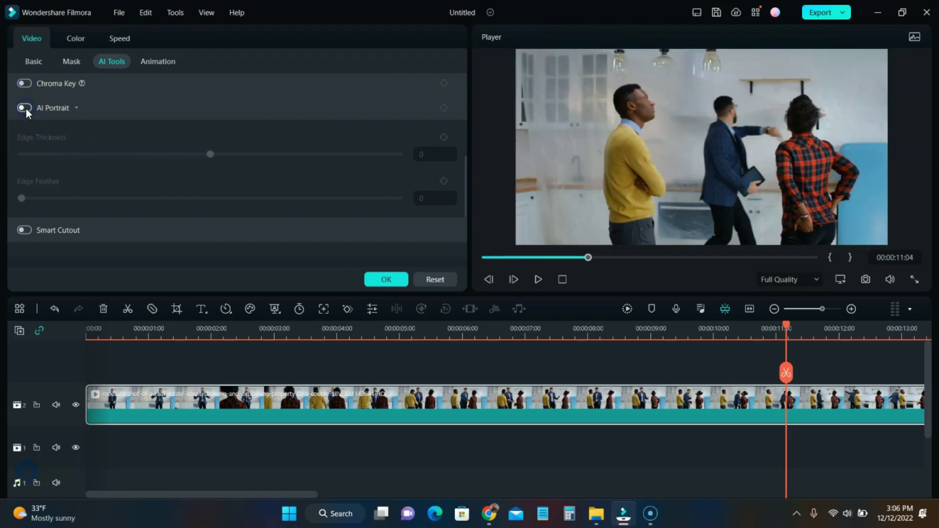
{"action": "scroll", "coordinate": [76, 157], "scroll_direction": "down", "scroll_amount": 2}
{"action": "scroll", "coordinate": [76, 157], "scroll_direction": "up", "scroll_amount": 3}
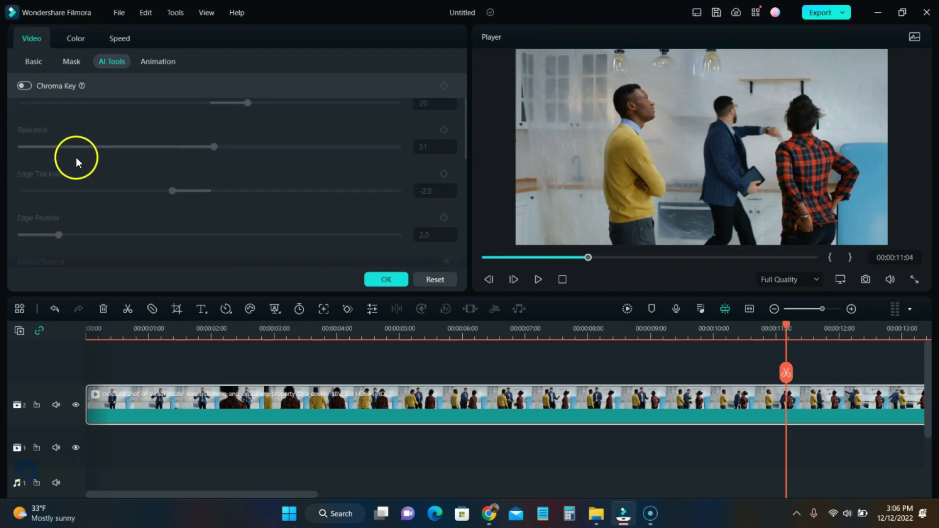
- Review the preset animations and the mask shapes, and open the custom mask import dialog and cancel it
{"action": "left_click", "coordinate": [156, 62]}
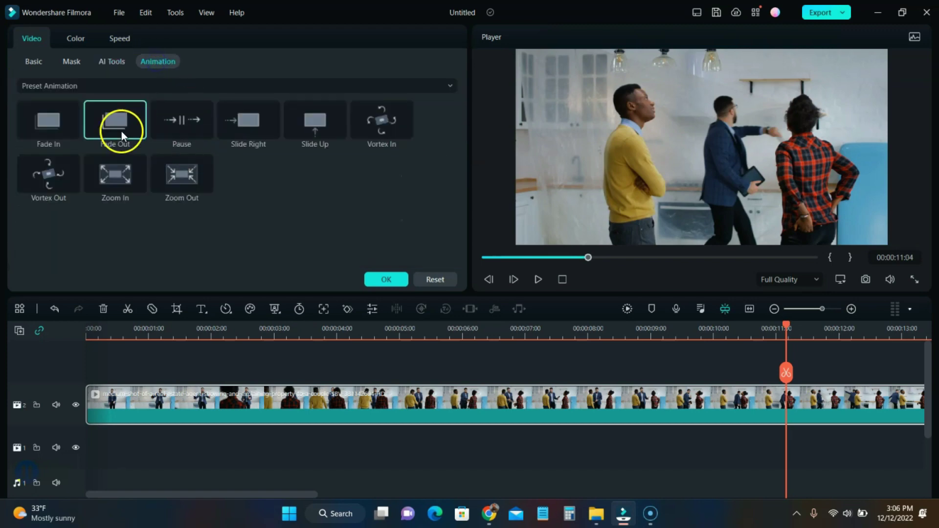
{"action": "left_click", "coordinate": [75, 65]}
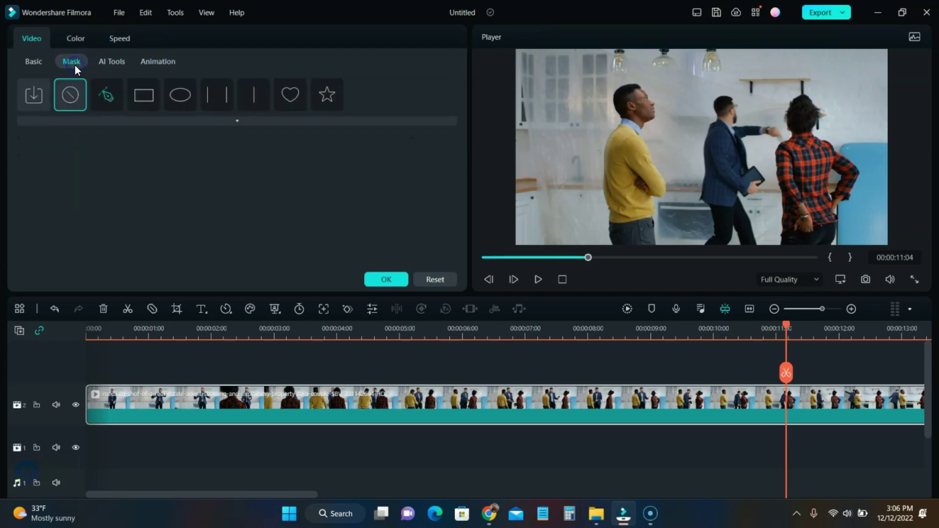
{"action": "left_click", "coordinate": [34, 95]}
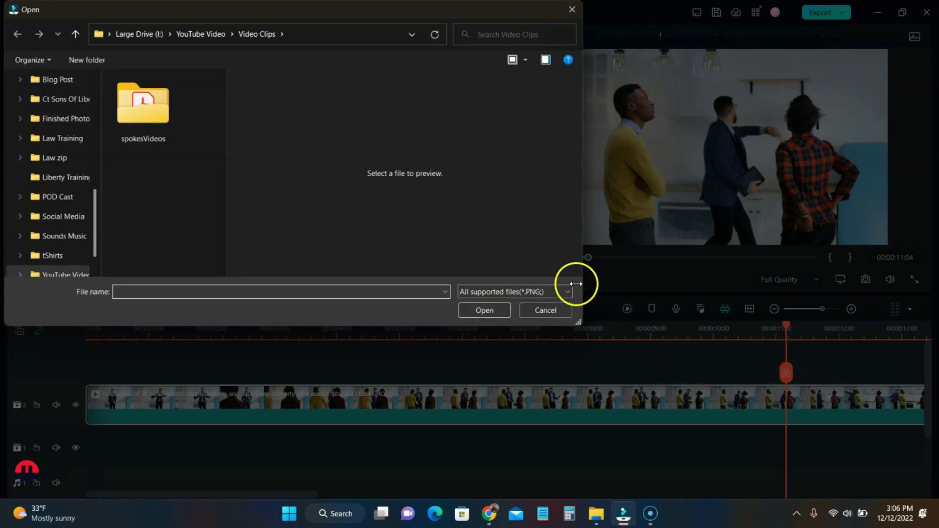
{"action": "left_click", "coordinate": [536, 308]}
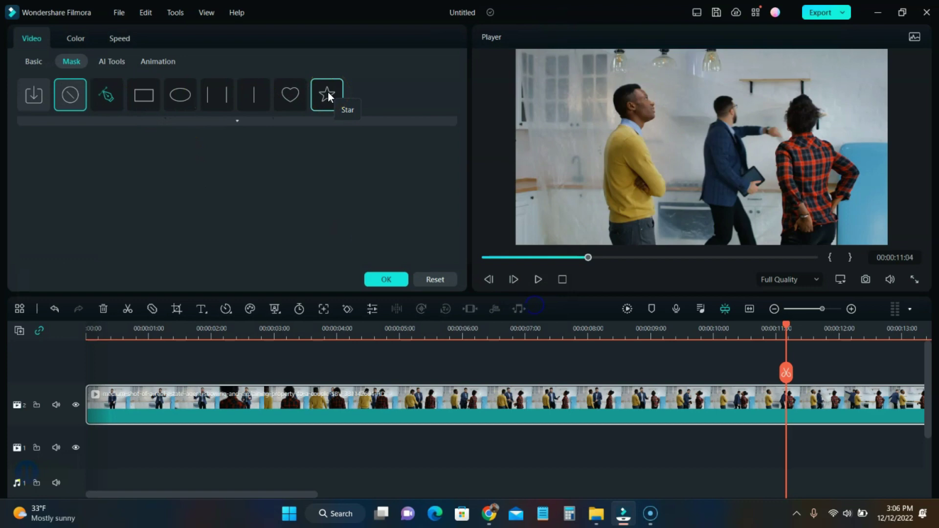
- Draw a small four-point mask with Draw Mask around the hanging light bulb above the man in the yellow sweater
{"action": "left_click", "coordinate": [104, 96]}
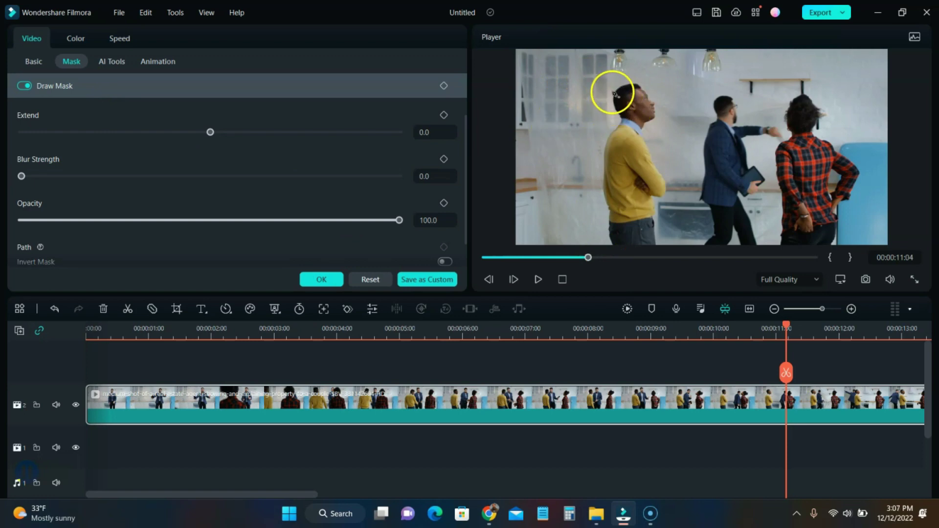
{"action": "left_click", "coordinate": [609, 84]}
{"action": "left_click", "coordinate": [627, 82]}
{"action": "left_click", "coordinate": [630, 57]}
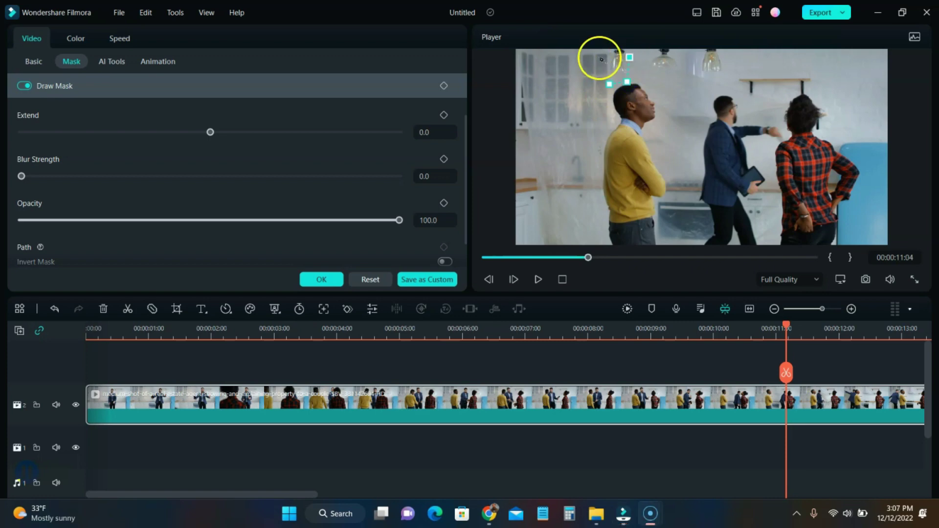
{"action": "left_click", "coordinate": [609, 84]}
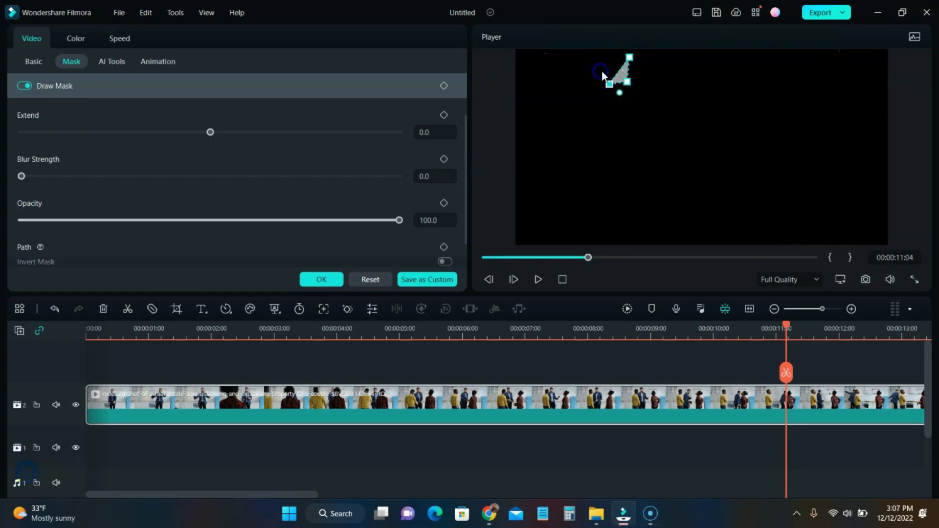
{"action": "left_click_drag", "start_coordinate": [619, 71], "coordinate": [609, 54]}
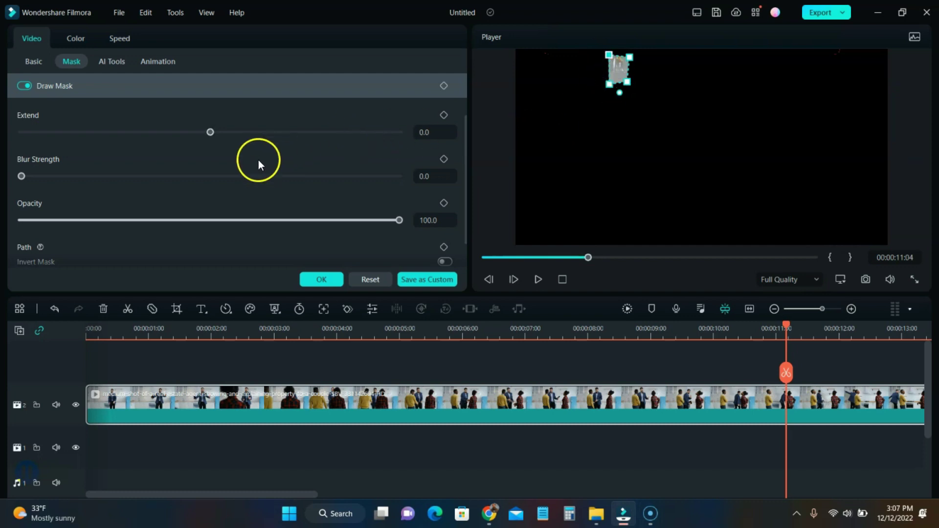
- Set the drawn mask's Extend to 25.9 and Blur Strength to 29.9, keeping Opacity at 100
{"action": "left_click_drag", "start_coordinate": [205, 130], "coordinate": [234, 138]}
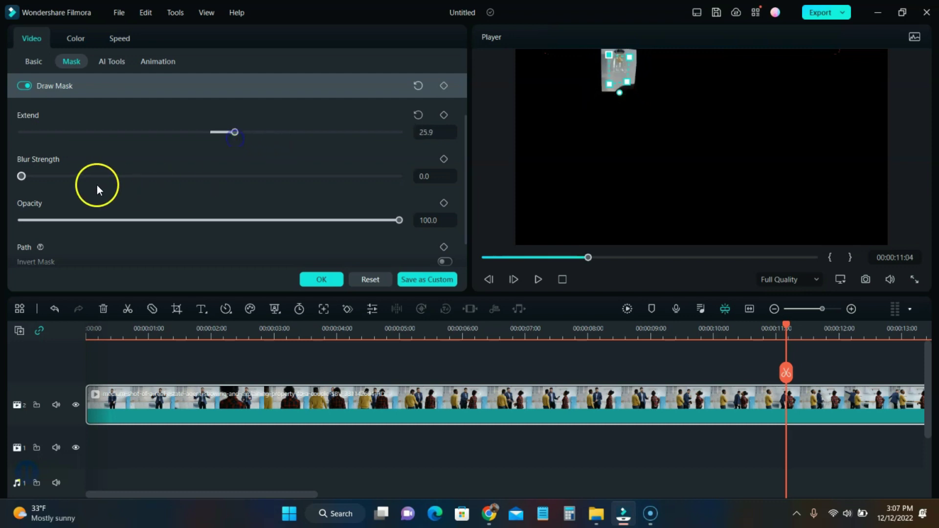
{"action": "left_click_drag", "start_coordinate": [20, 177], "coordinate": [134, 180]}
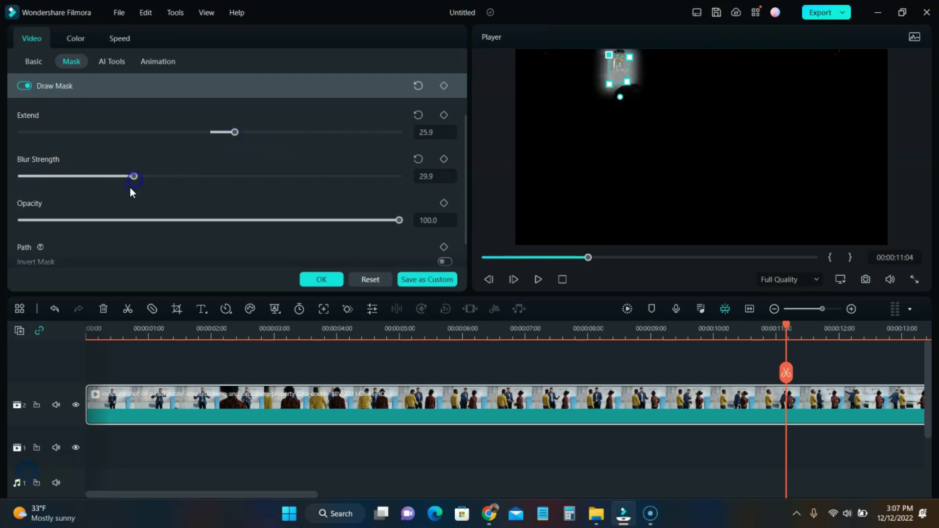
{"action": "scroll", "coordinate": [74, 225], "scroll_direction": "down", "scroll_amount": 1}
{"action": "left_click_drag", "start_coordinate": [399, 186], "coordinate": [406, 168]}
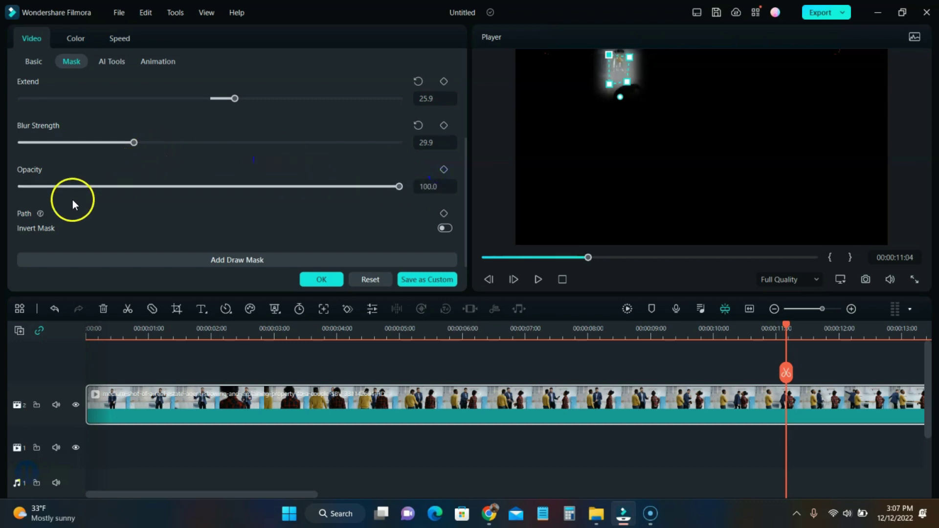
- Try inverting the light bulb mask and keyframing its path, and rotate the mask slightly in the preview
{"action": "left_click", "coordinate": [445, 228]}
{"action": "left_click", "coordinate": [444, 214]}
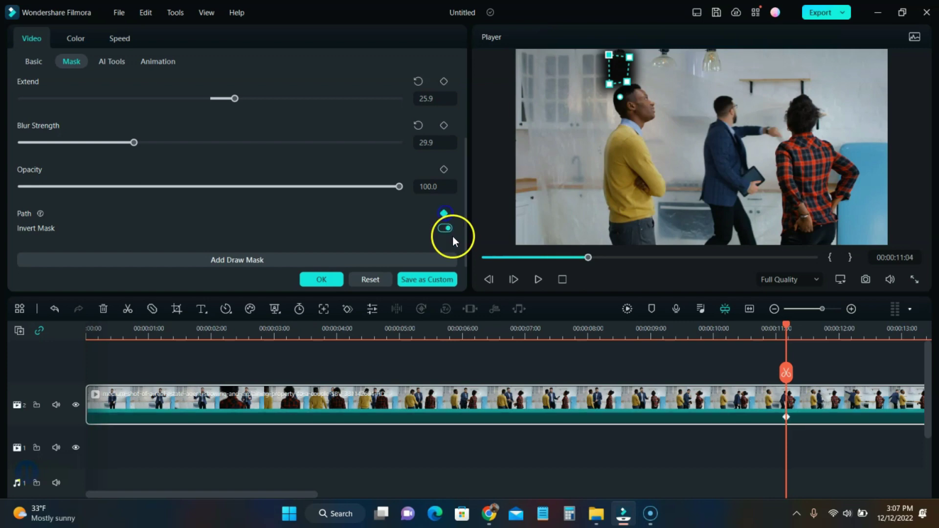
{"action": "left_click", "coordinate": [446, 229]}
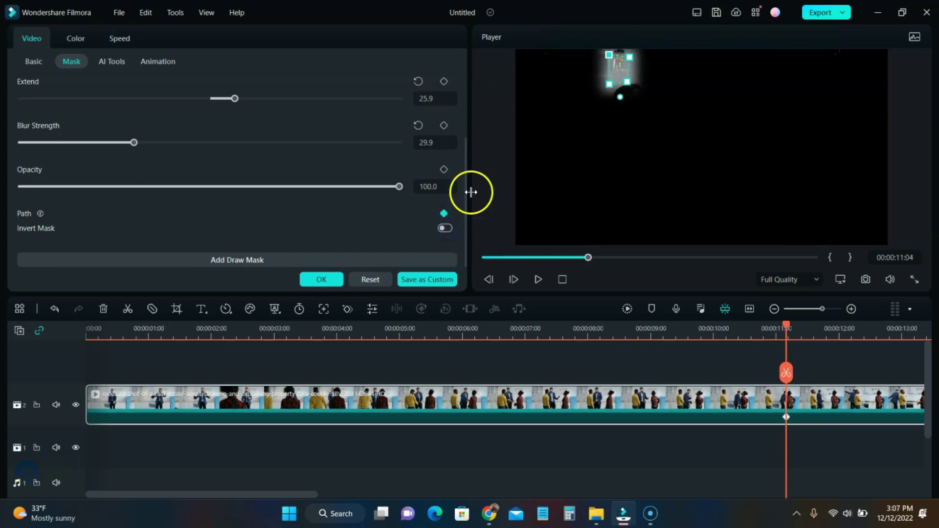
{"action": "left_click", "coordinate": [443, 214]}
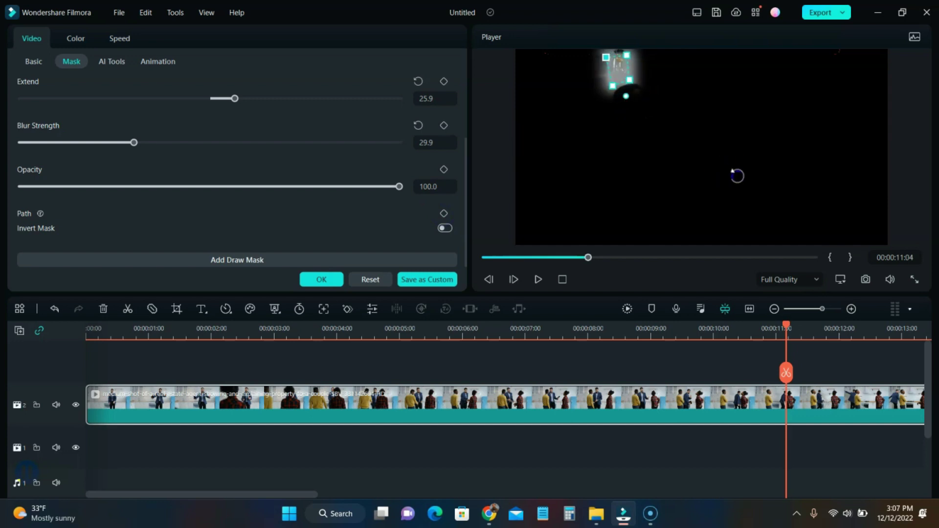
{"action": "left_click", "coordinate": [626, 93]}
{"action": "mouse_move", "coordinate": [626, 93]}
{"action": "left_mouse_down"}
{"action": "mouse_move", "coordinate": [620, 113]}
{"action": "mouse_move", "coordinate": [612, 76]}
{"action": "mouse_move", "coordinate": [633, 84]}
{"action": "mouse_move", "coordinate": [659, 120]}
{"action": "mouse_move", "coordinate": [621, 73]}
{"action": "left_mouse_up"}
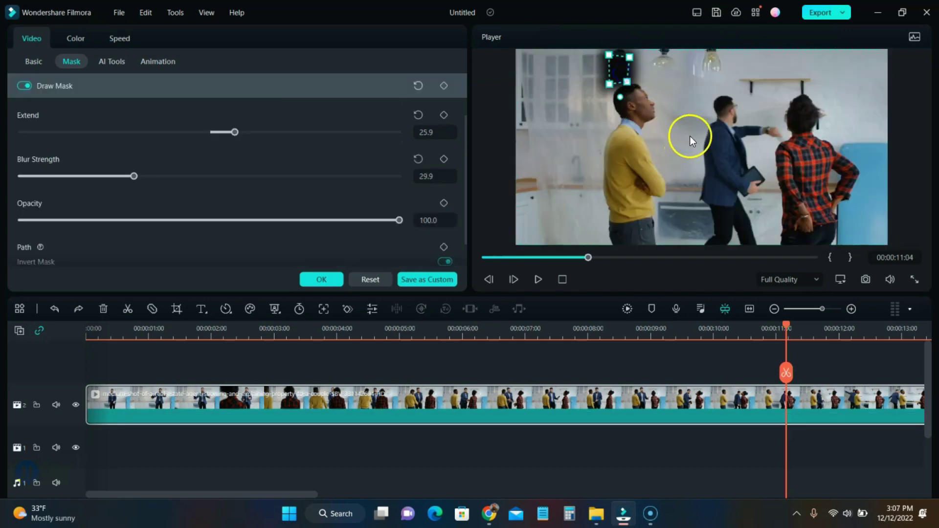
- Undo all edits to the light bulb mask, including its drawn points, leaving Draw Mask active
{"action": "key", "text": "ctrl+z"}
{"action": "key", "text": "ctrl+z"}
{"action": "key", "text": "ctrl+z"}
{"action": "key", "text": "ctrl+z"}
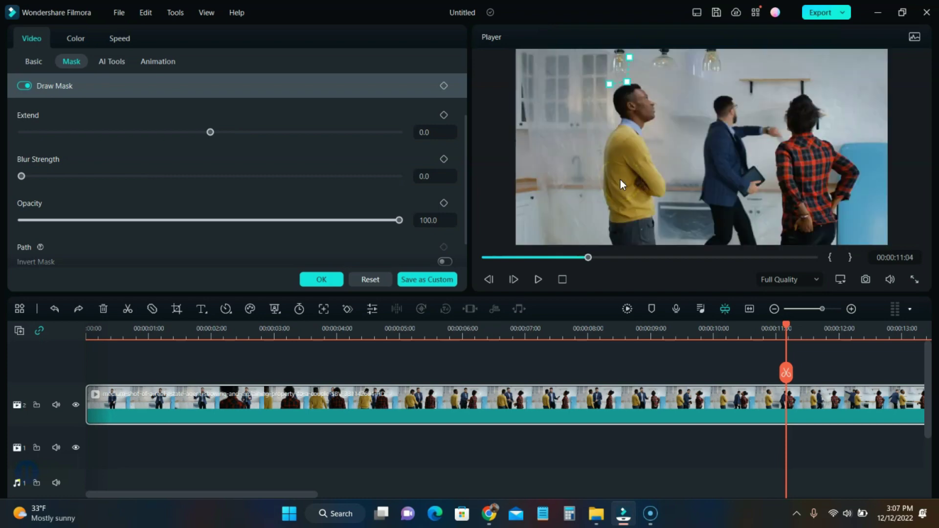
{"action": "key", "text": "ctrl+z"}
{"action": "key", "text": "ctrl+z"}
{"action": "scroll", "coordinate": [98, 97], "scroll_direction": "up", "scroll_amount": 2}
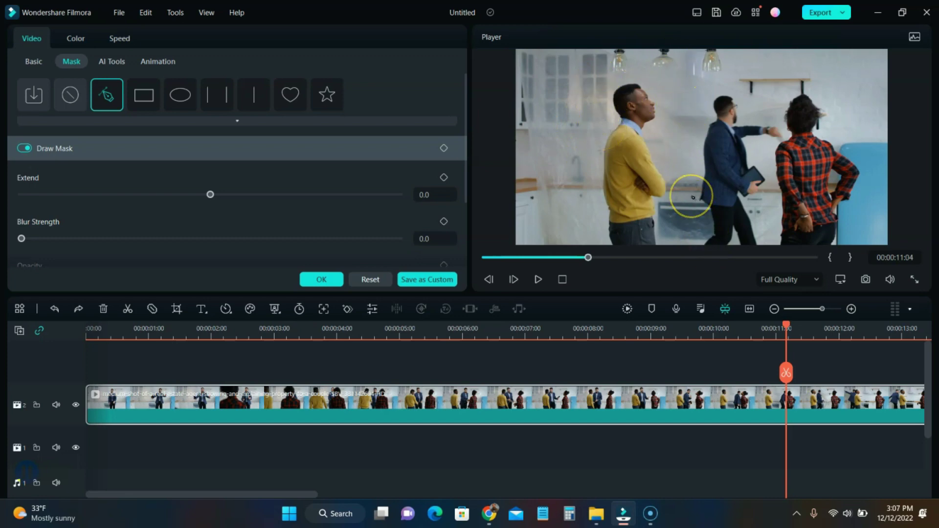
- Trace mask points around the man in the yellow sweater, from his head down both sides to the waist, and confirm the clip settings
{"action": "left_click", "coordinate": [606, 79]}
{"action": "left_click", "coordinate": [639, 76]}
{"action": "left_click", "coordinate": [657, 88]}
{"action": "left_click", "coordinate": [659, 121]}
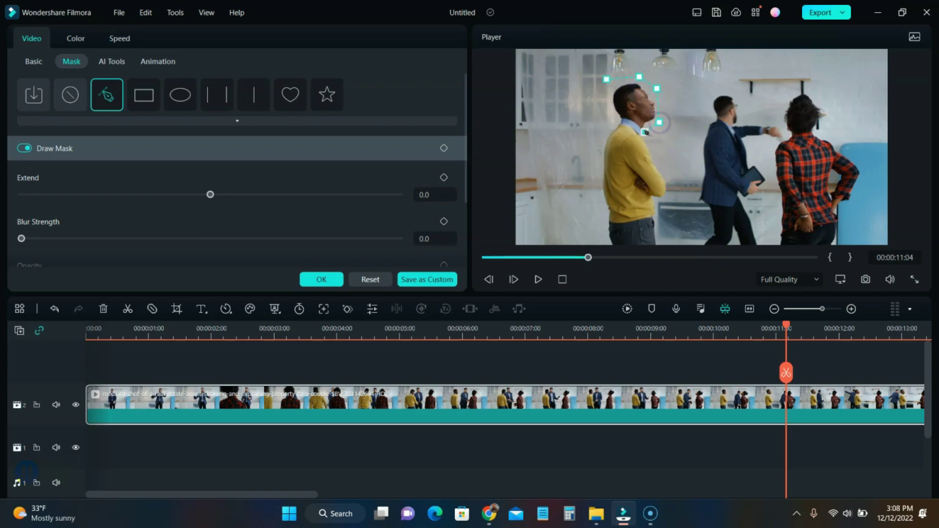
{"action": "left_click", "coordinate": [646, 133]}
{"action": "left_click", "coordinate": [654, 148]}
{"action": "left_click", "coordinate": [669, 173]}
{"action": "left_click", "coordinate": [670, 194]}
{"action": "left_click", "coordinate": [656, 203]}
{"action": "left_click", "coordinate": [657, 224]}
{"action": "left_click", "coordinate": [658, 235]}
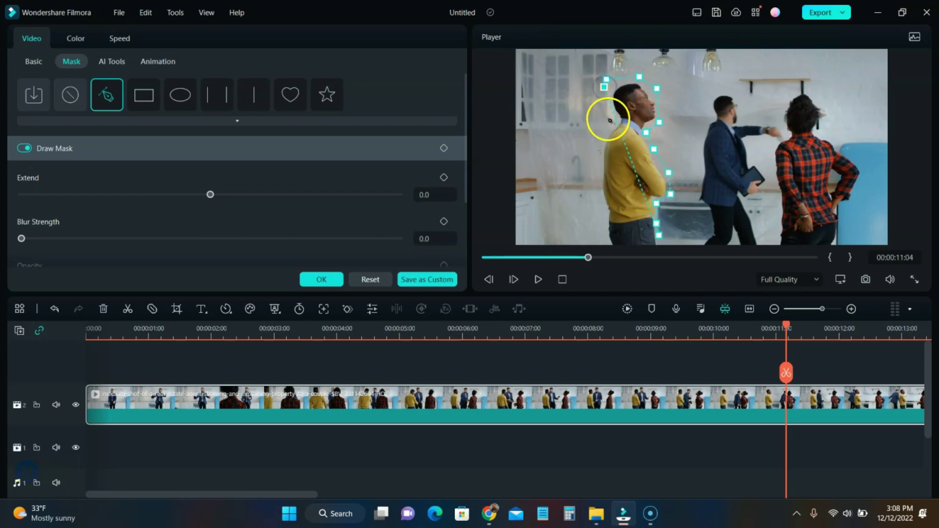
{"action": "left_click", "coordinate": [609, 132]}
{"action": "left_click", "coordinate": [605, 150]}
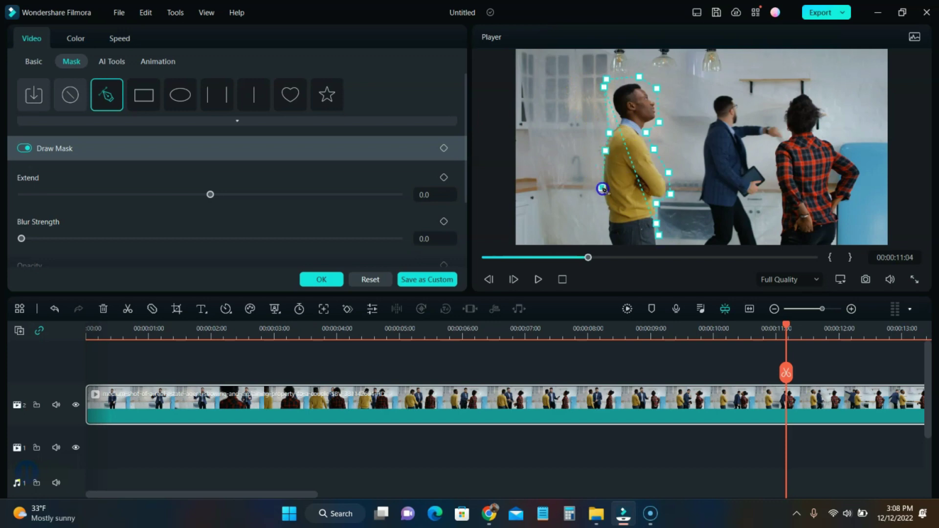
{"action": "left_click", "coordinate": [608, 238]}
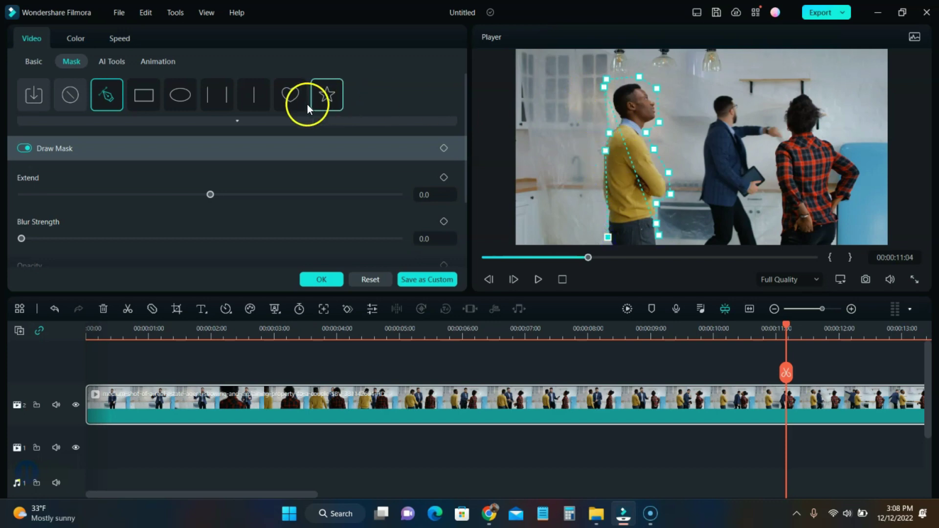
{"action": "left_click", "coordinate": [386, 280]}
{"action": "left_click", "coordinate": [386, 279]}
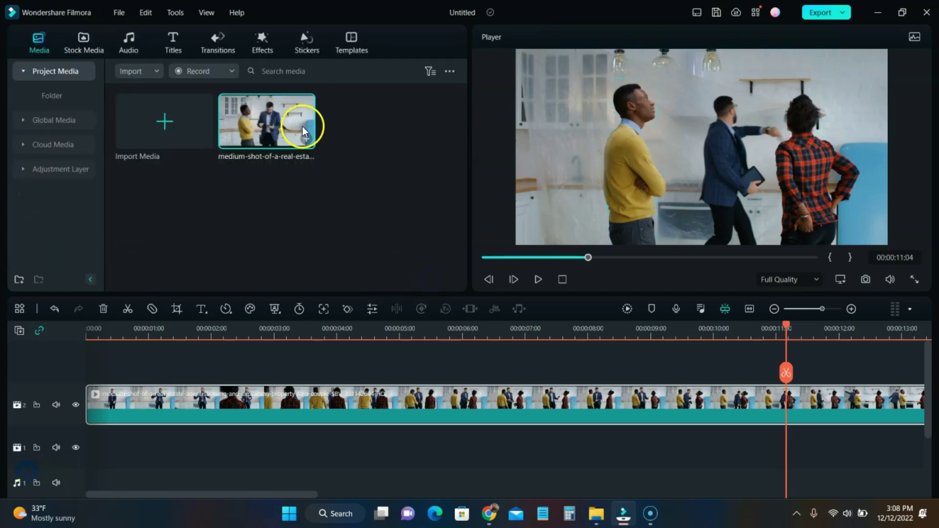
- Import the opening-a-door-with-green-screen clip from the Video Clips folder and delete the real estate clip from the timeline
{"action": "left_click", "coordinate": [162, 137]}
{"action": "scroll", "coordinate": [165, 178], "scroll_direction": "down", "scroll_amount": 8}
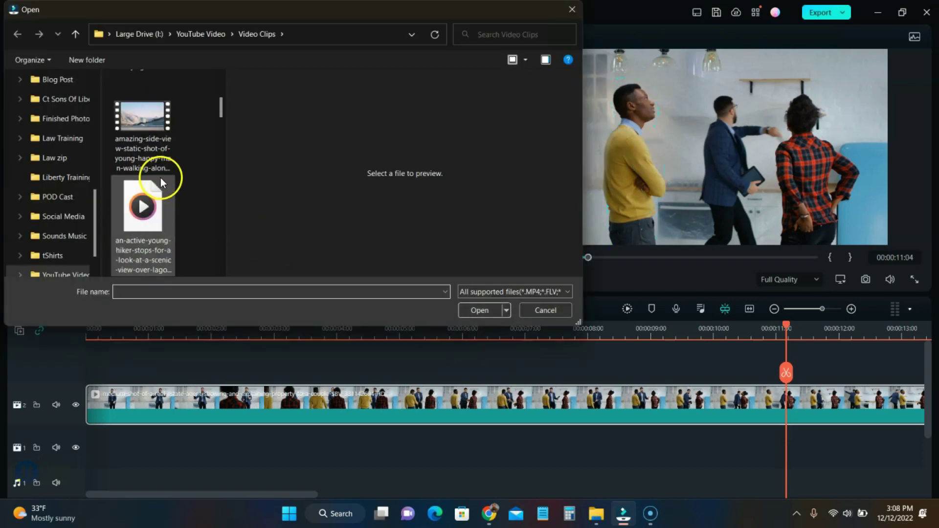
{"action": "scroll", "coordinate": [165, 222], "scroll_direction": "up", "scroll_amount": 5}
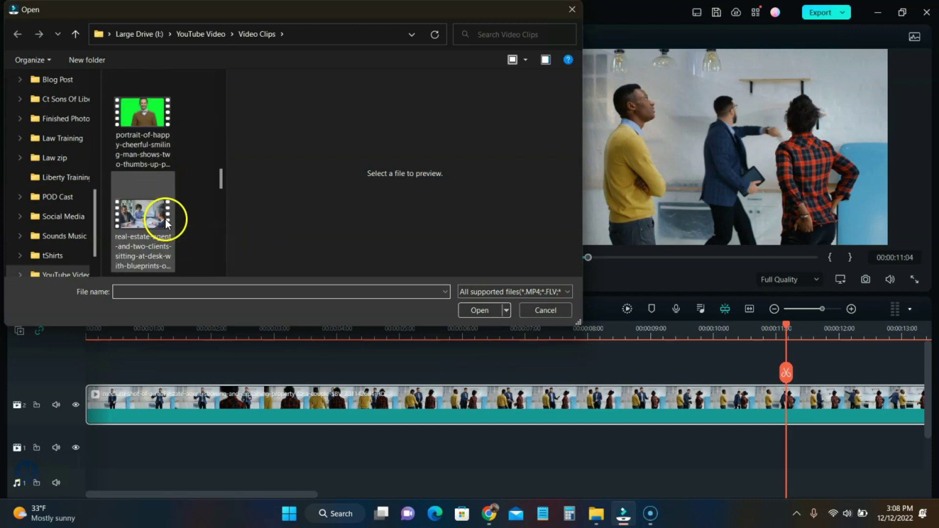
{"action": "left_click", "coordinate": [116, 172]}
{"action": "left_click", "coordinate": [491, 313]}
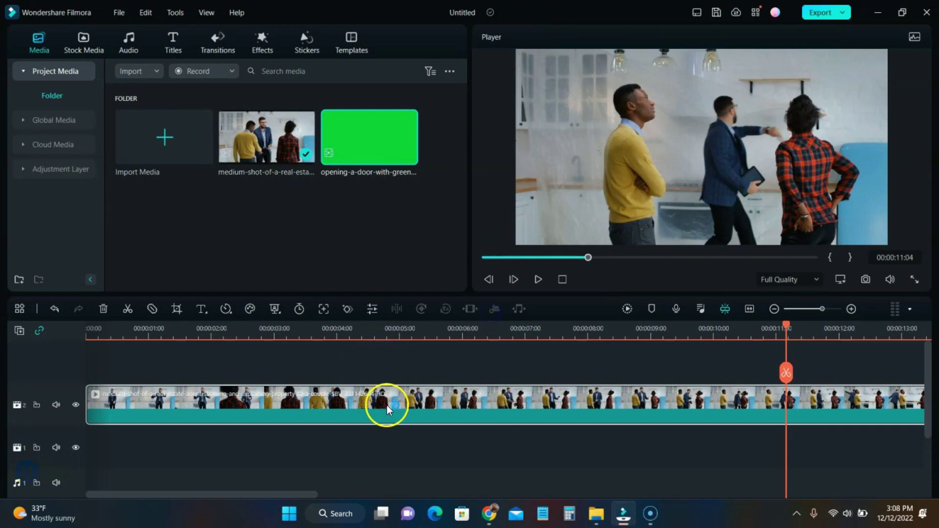
{"action": "key", "text": "Delete"}
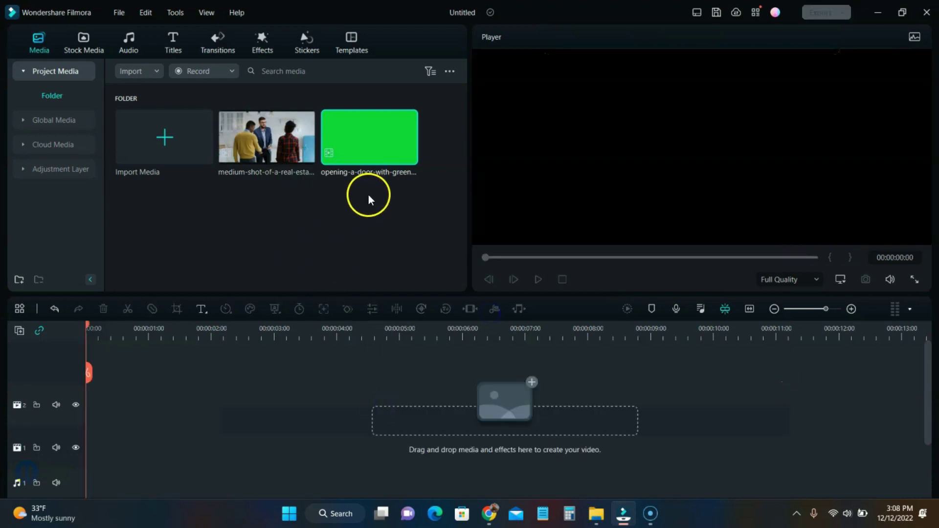
- Place the door clip at the start of the timeline and the real estate clip on the track above, starting at about 3 seconds
{"action": "left_click_drag", "start_coordinate": [356, 140], "coordinate": [169, 407]}
{"action": "left_click", "coordinate": [434, 282]}
{"action": "left_click_drag", "start_coordinate": [87, 323], "coordinate": [251, 377]}
{"action": "left_click", "coordinate": [250, 156]}
{"action": "left_click_drag", "start_coordinate": [251, 157], "coordinate": [276, 362]}
{"action": "left_click_drag", "start_coordinate": [248, 324], "coordinate": [268, 331]}
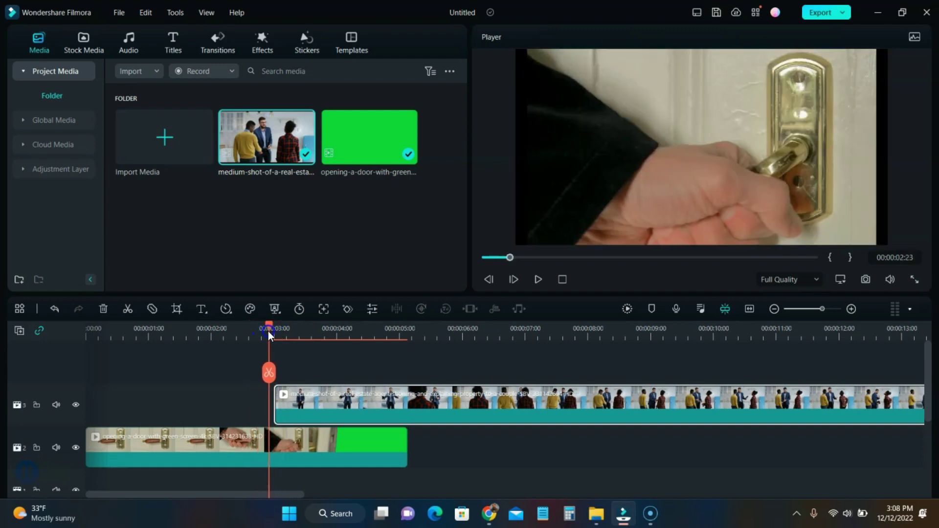
- Move the door clip to the track above the real estate clip and shift the real estate clip slightly earlier
{"action": "left_click", "coordinate": [323, 434]}
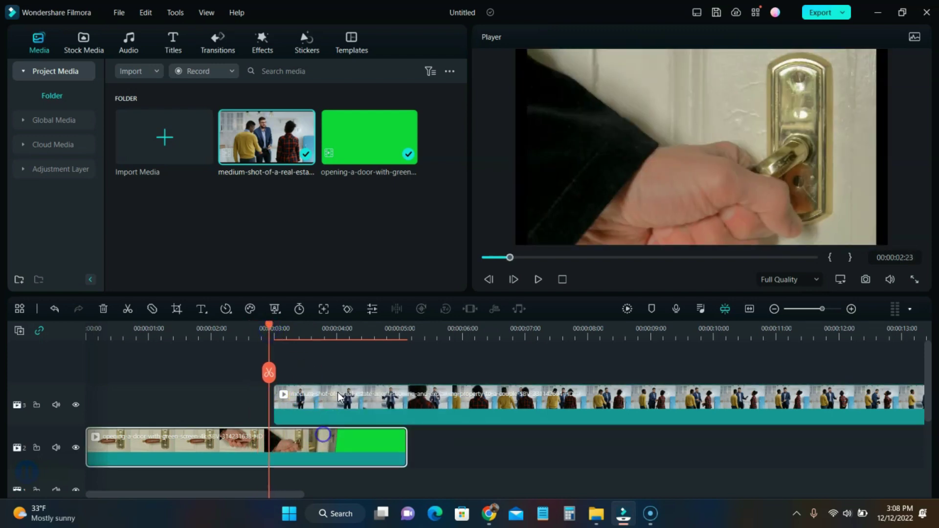
{"action": "left_click_drag", "start_coordinate": [329, 453], "coordinate": [312, 374]}
{"action": "left_click_drag", "start_coordinate": [268, 324], "coordinate": [316, 346]}
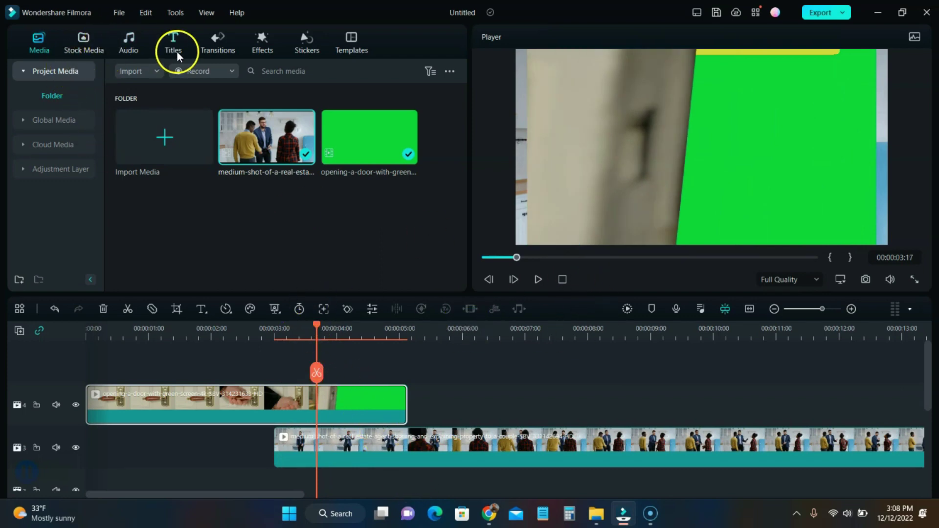
{"action": "left_click_drag", "start_coordinate": [317, 325], "coordinate": [281, 326]}
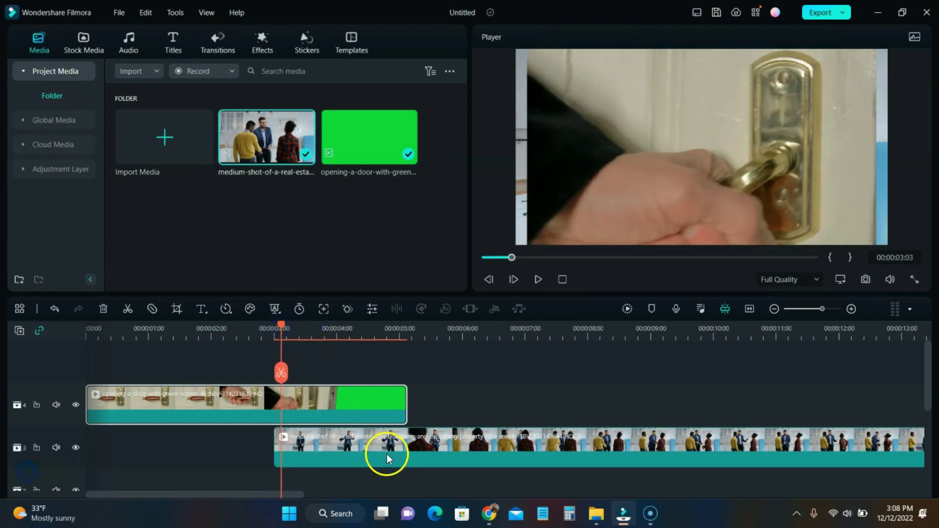
{"action": "left_click_drag", "start_coordinate": [387, 454], "coordinate": [361, 447]}
- Reposition and enlarge the door clip in the preview so it fills the frame's full width
{"action": "left_click", "coordinate": [636, 228]}
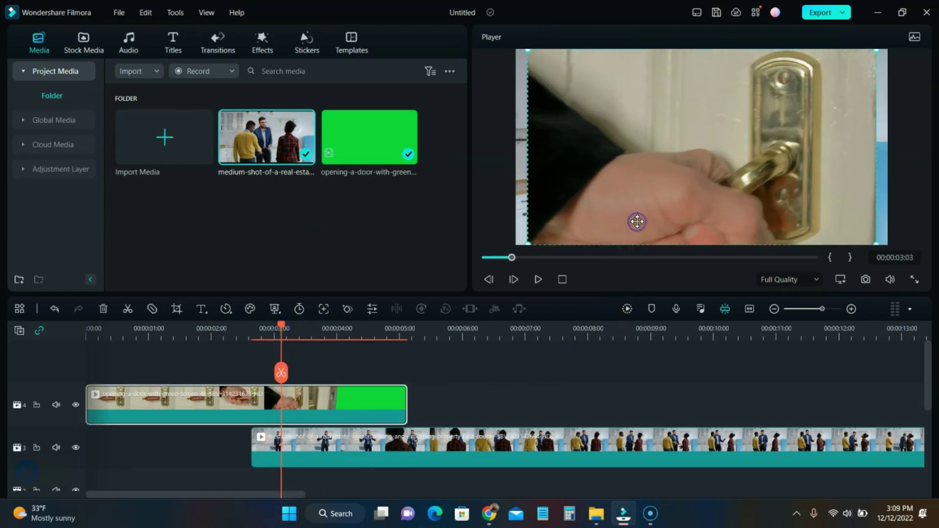
{"action": "mouse_move", "coordinate": [528, 240]}
{"action": "left_mouse_down"}
{"action": "mouse_move", "coordinate": [507, 237]}
{"action": "mouse_move", "coordinate": [517, 238]}
{"action": "left_mouse_up"}
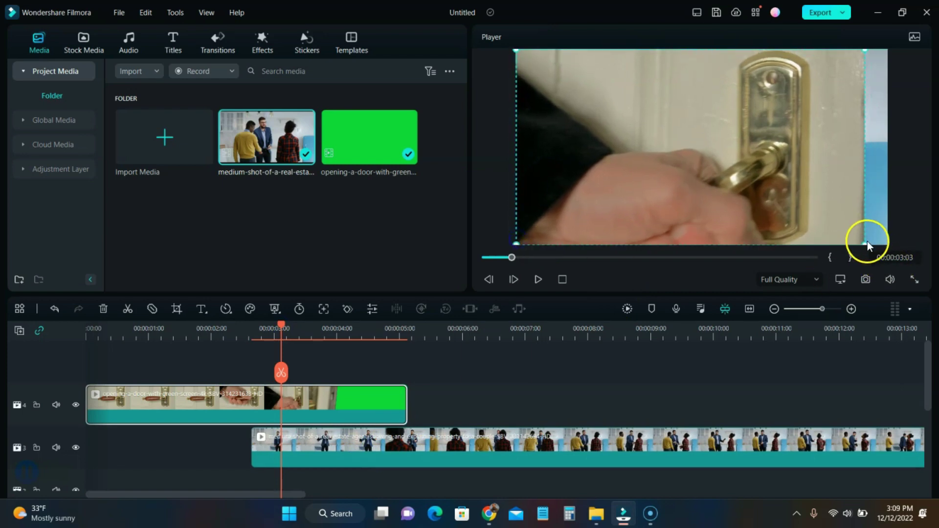
{"action": "left_click_drag", "start_coordinate": [864, 244], "coordinate": [889, 242]}
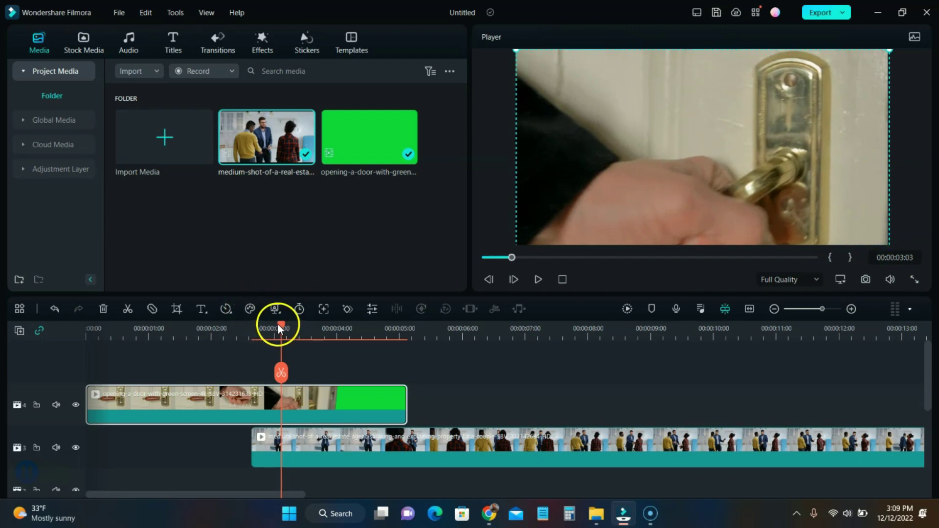
- Start a Draw Mask on the door clip at 00:00:03:07, placing two points along the door edge beside the green area
{"action": "left_click_drag", "start_coordinate": [281, 329], "coordinate": [292, 328]}
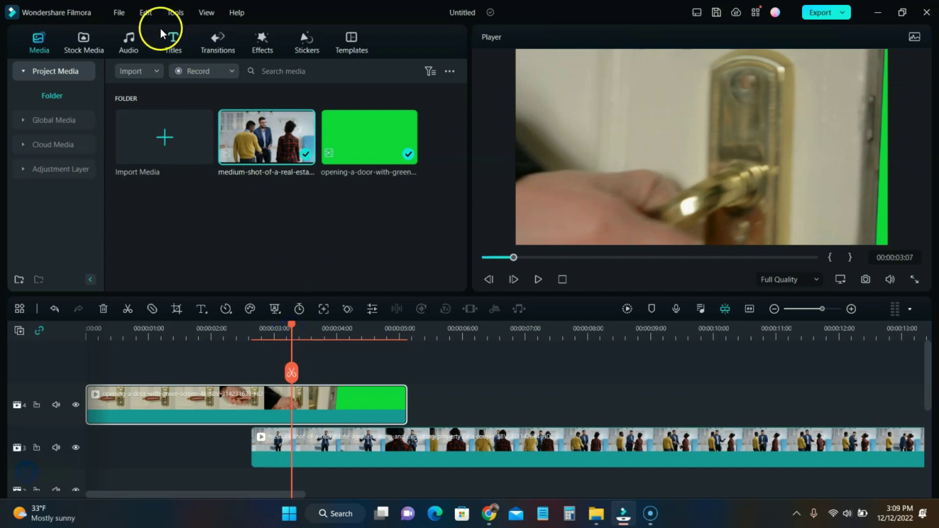
{"action": "left_click", "coordinate": [249, 309]}
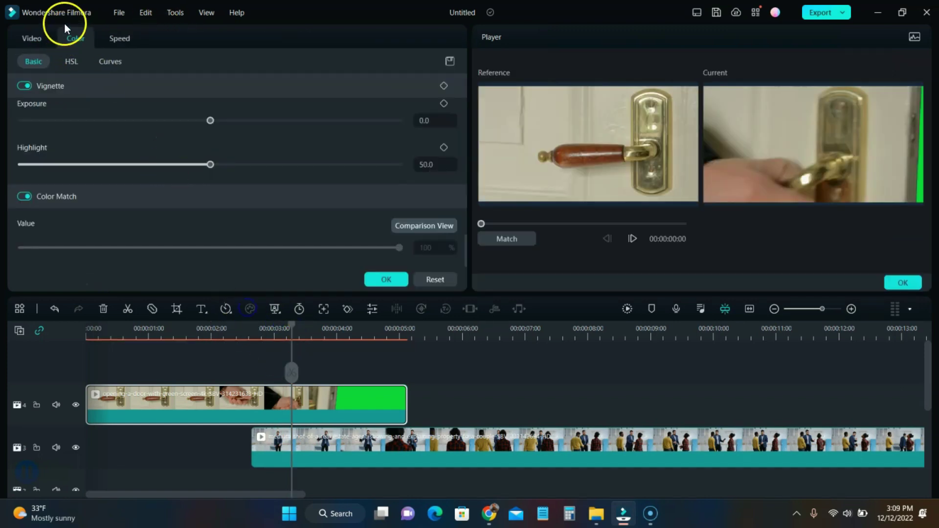
{"action": "left_click", "coordinate": [35, 40]}
{"action": "left_click", "coordinate": [74, 63]}
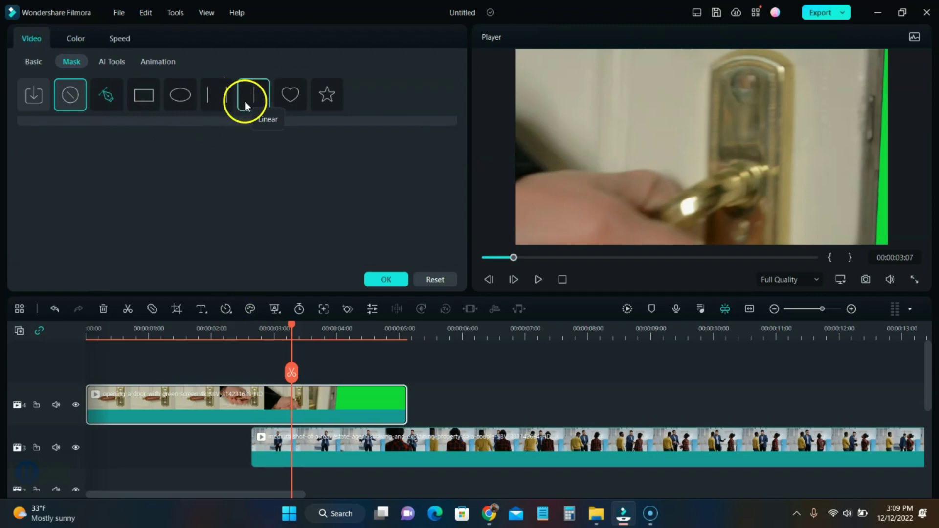
{"action": "left_click", "coordinate": [106, 95]}
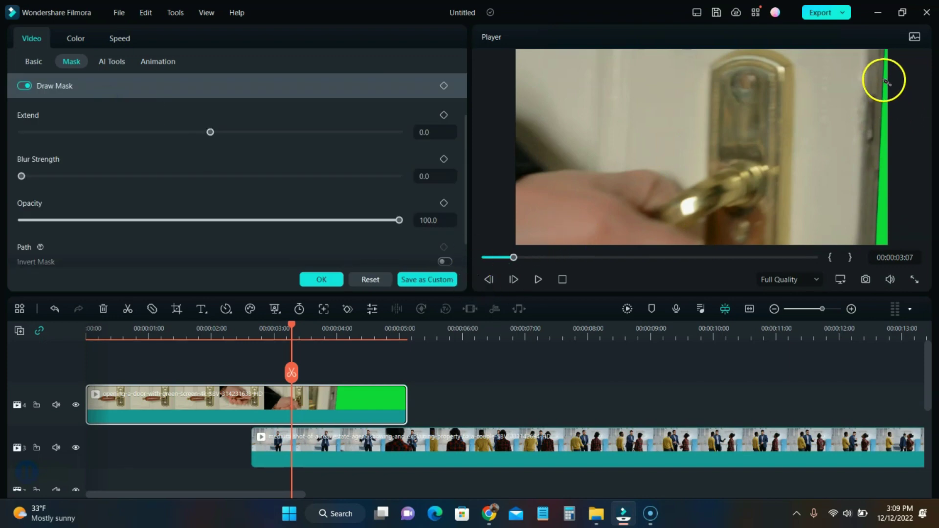
{"action": "left_click", "coordinate": [886, 50]}
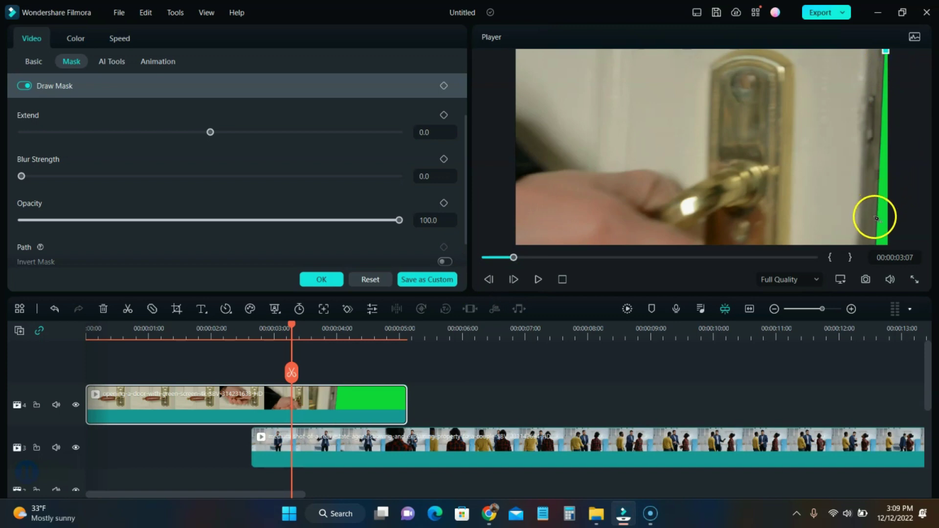
{"action": "left_click", "coordinate": [878, 242]}
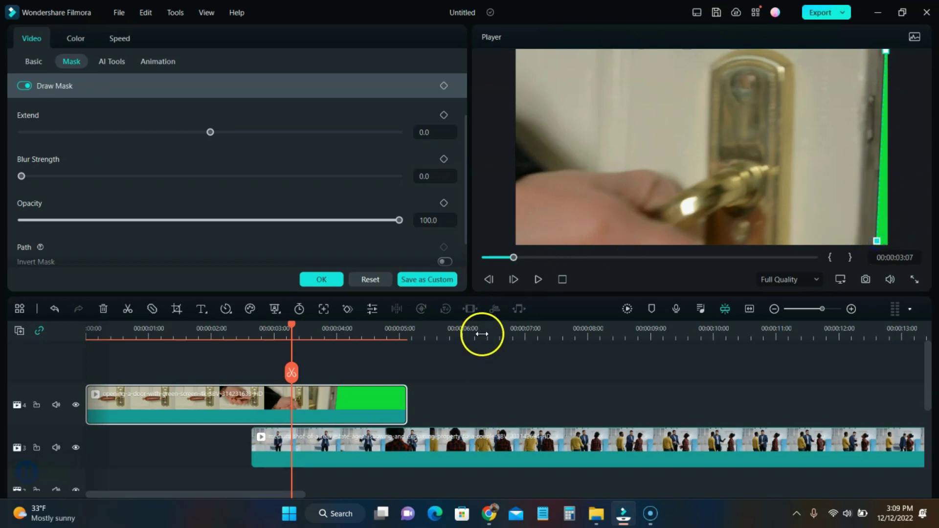
- Check the door clip at 00:00:03:11, reset its mask settings and confirm
{"action": "left_click_drag", "start_coordinate": [297, 326], "coordinate": [300, 327]}
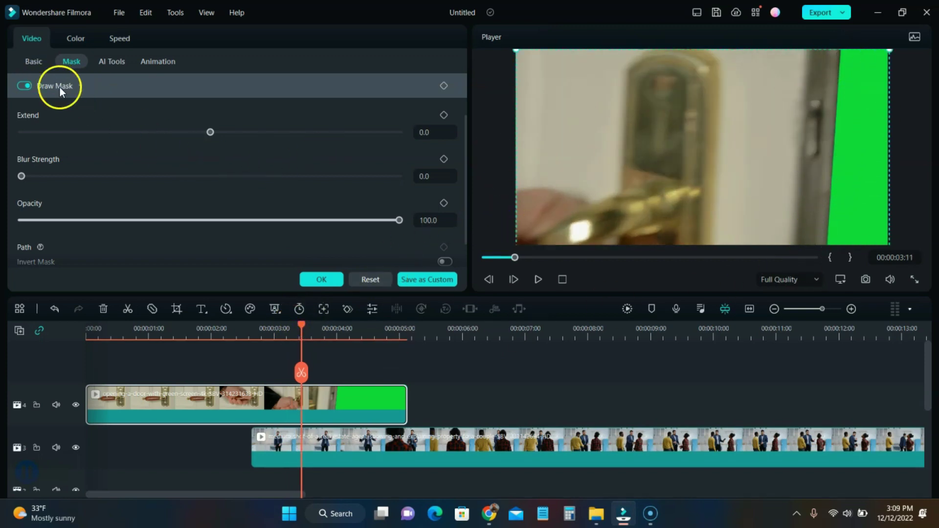
{"action": "left_click", "coordinate": [354, 276]}
{"action": "left_click", "coordinate": [387, 279]}
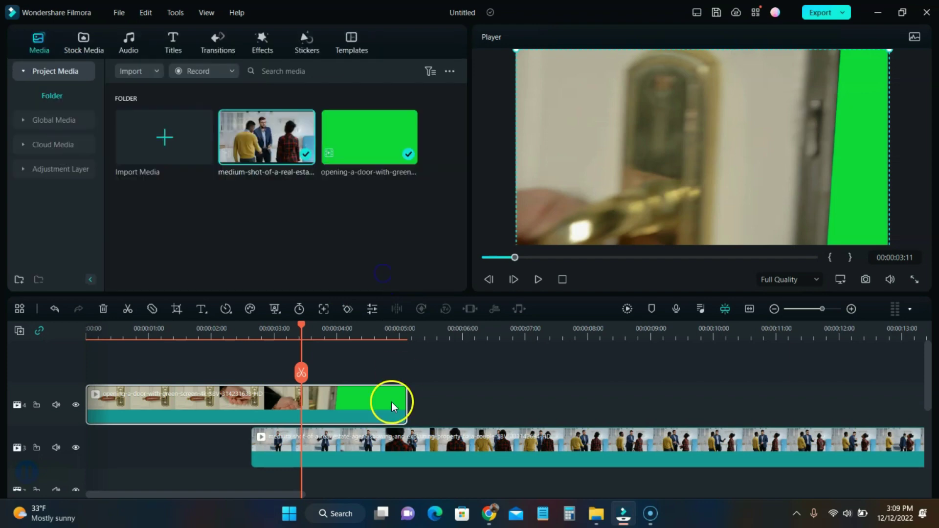
- Delete the door clip and the real estate clip from the timeline
{"action": "key", "text": "Delete"}
{"action": "left_click", "coordinate": [395, 431]}
{"action": "key", "text": "Delete"}
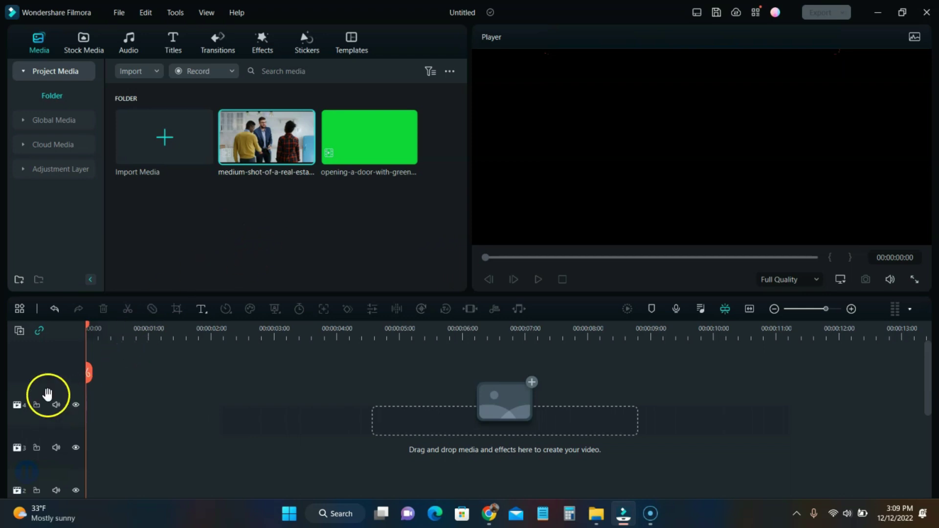
- Delete all empty tracks from the timeline
{"action": "right_click", "coordinate": [33, 375]}
{"action": "left_click", "coordinate": [36, 426]}
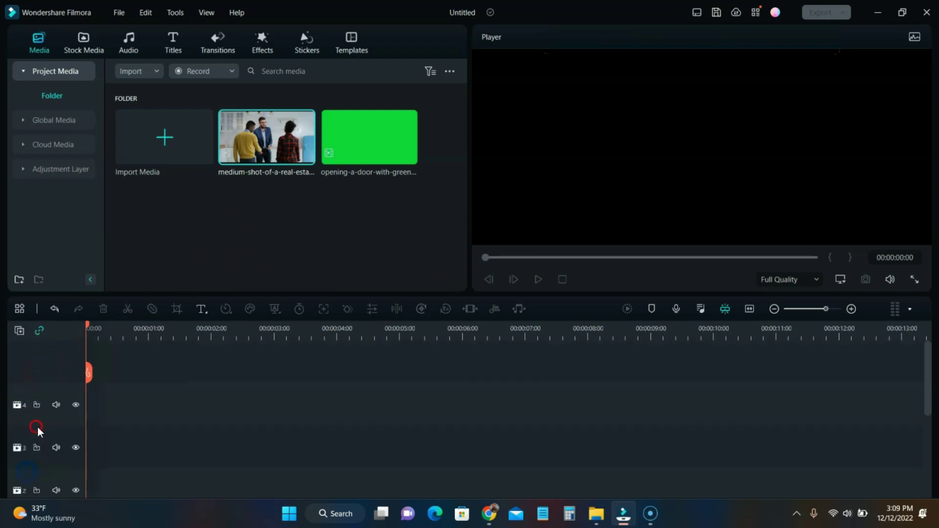
{"action": "right_click", "coordinate": [41, 421]}
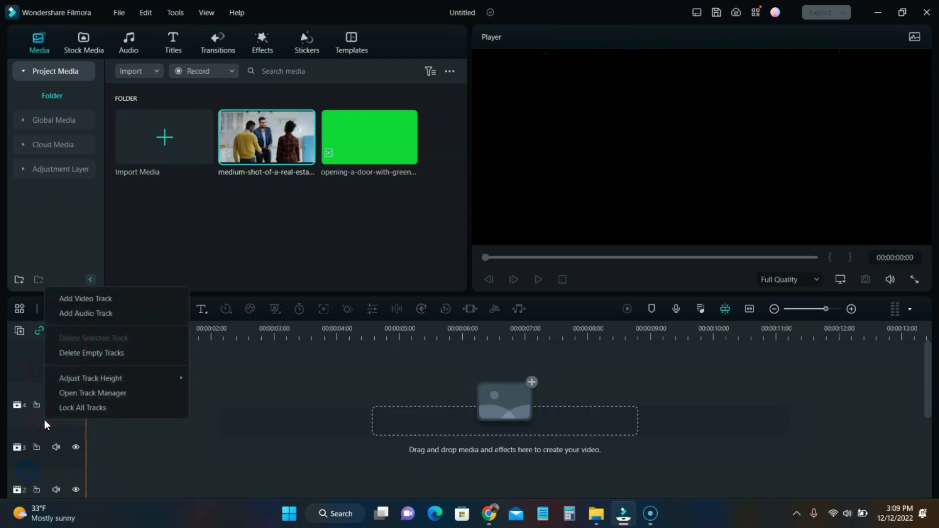
{"action": "left_click", "coordinate": [87, 353]}
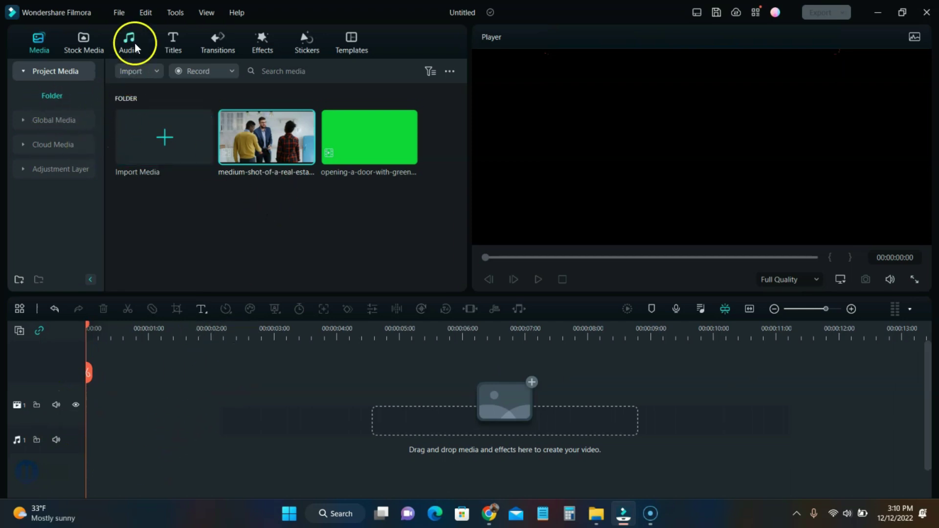
- Look over the Effects and Stickers libraries and the Titles library's Favorites, Trending and New collections
{"action": "left_click", "coordinate": [262, 41]}
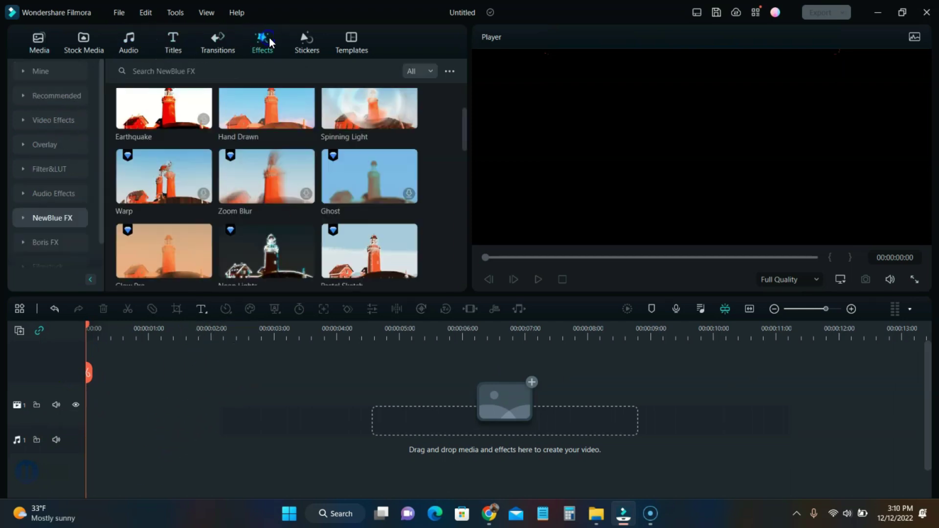
{"action": "left_click", "coordinate": [307, 44]}
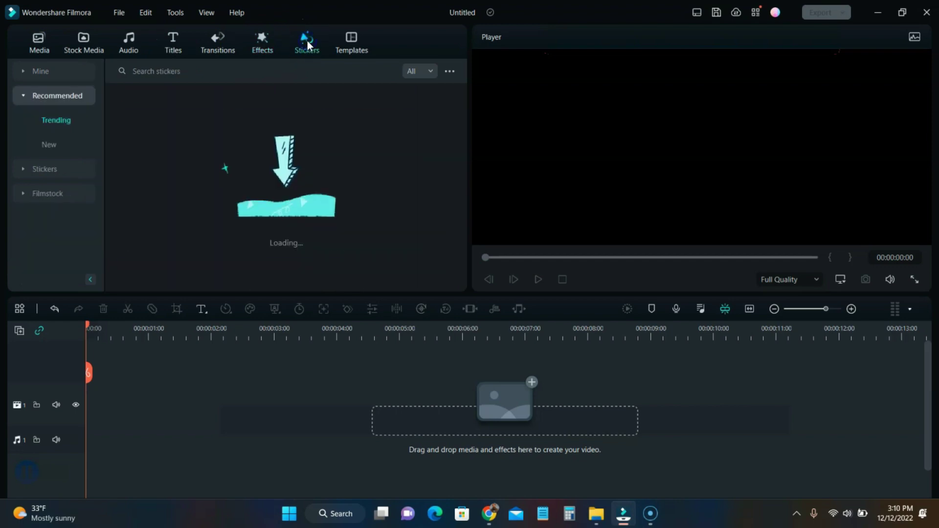
{"action": "left_click", "coordinate": [177, 48]}
{"action": "left_click", "coordinate": [162, 102]}
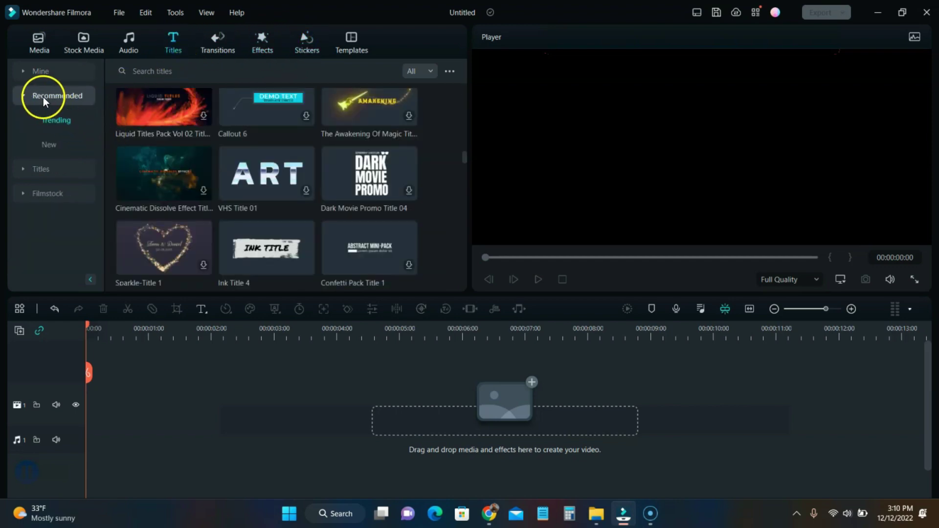
{"action": "left_click", "coordinate": [27, 72]}
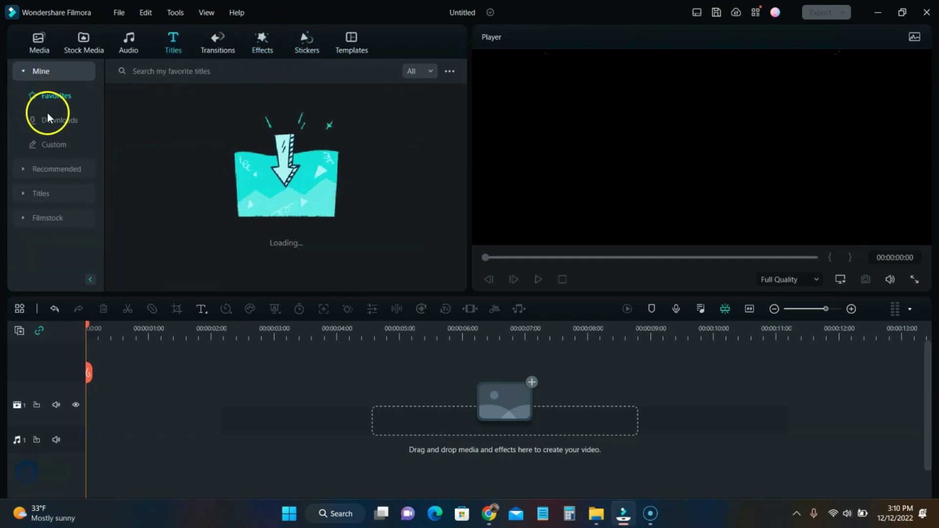
{"action": "left_click", "coordinate": [26, 71]}
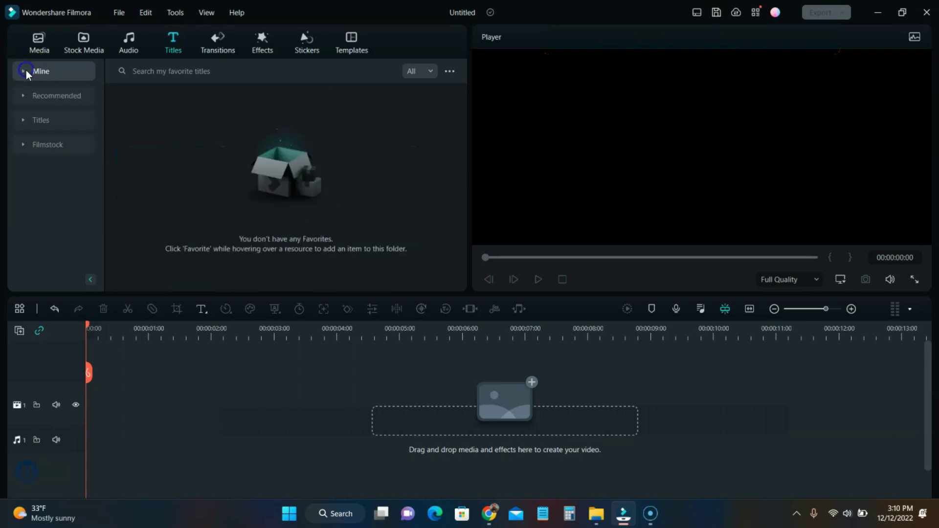
{"action": "left_click", "coordinate": [36, 95]}
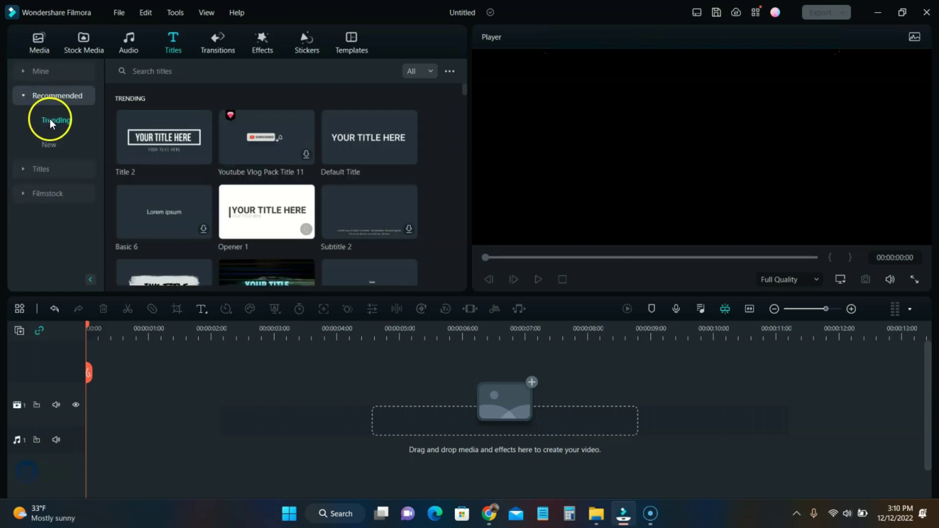
{"action": "left_click", "coordinate": [54, 146]}
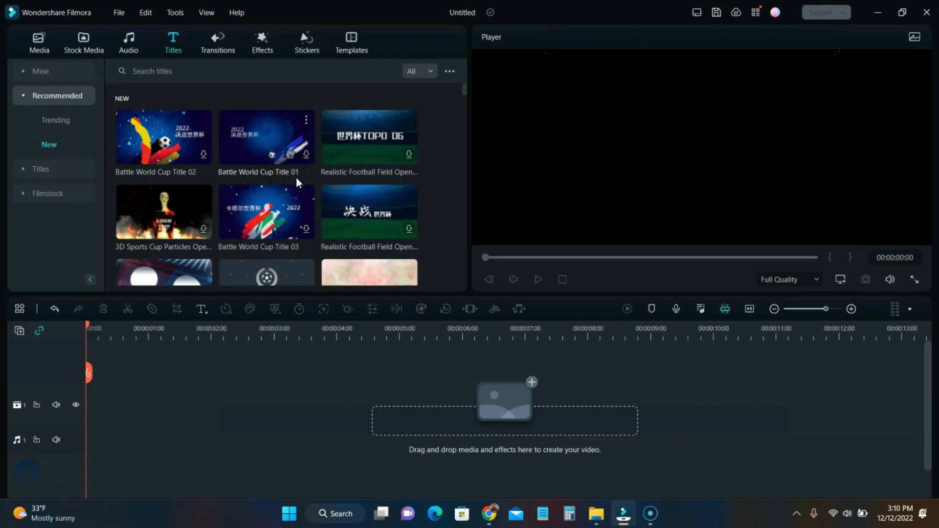
- Browse the Titles categories and the Filmstock title packs, including the Lowerthird Variety Pack
{"action": "left_click", "coordinate": [25, 170]}
{"action": "scroll", "coordinate": [34, 180], "scroll_direction": "down", "scroll_amount": 5}
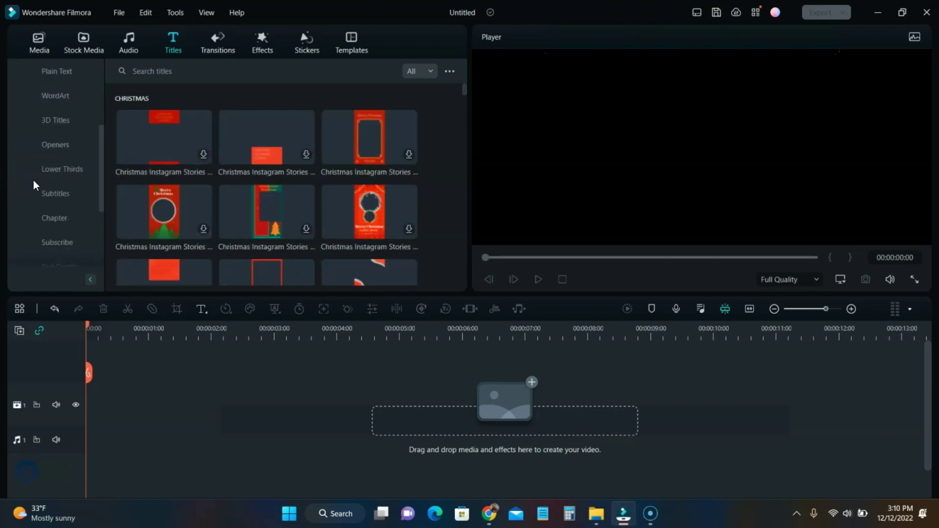
{"action": "left_click", "coordinate": [47, 240]}
{"action": "scroll", "coordinate": [54, 210], "scroll_direction": "down", "scroll_amount": 3}
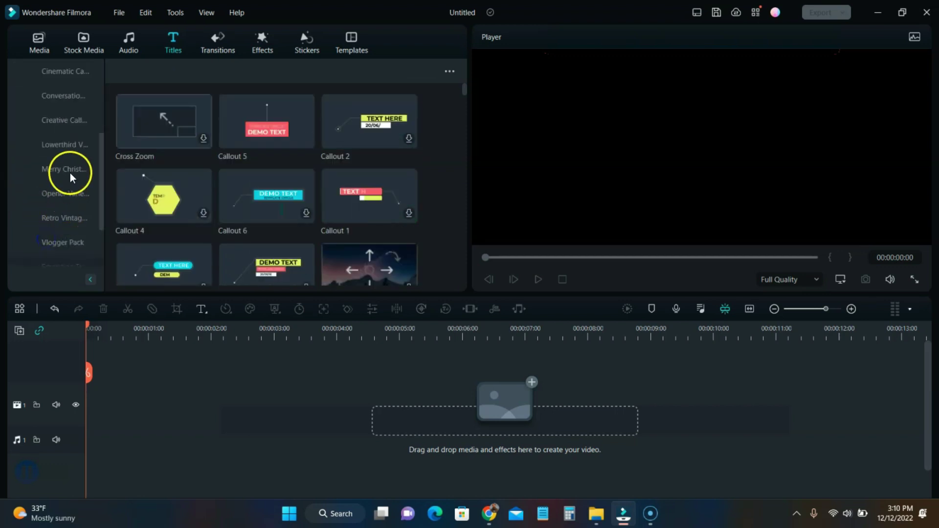
{"action": "left_click", "coordinate": [68, 143]}
{"action": "scroll", "coordinate": [69, 148], "scroll_direction": "down", "scroll_amount": 3}
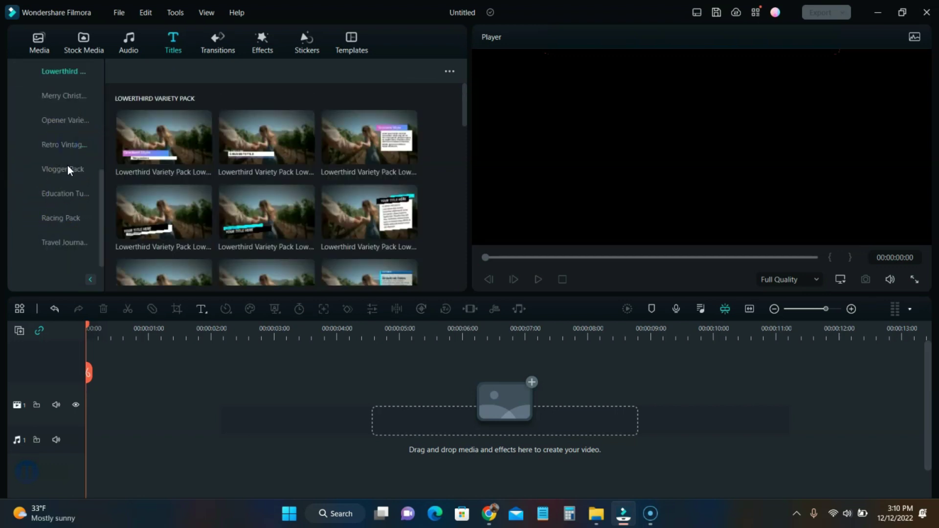
{"action": "scroll", "coordinate": [83, 215], "scroll_direction": "up", "scroll_amount": 5}
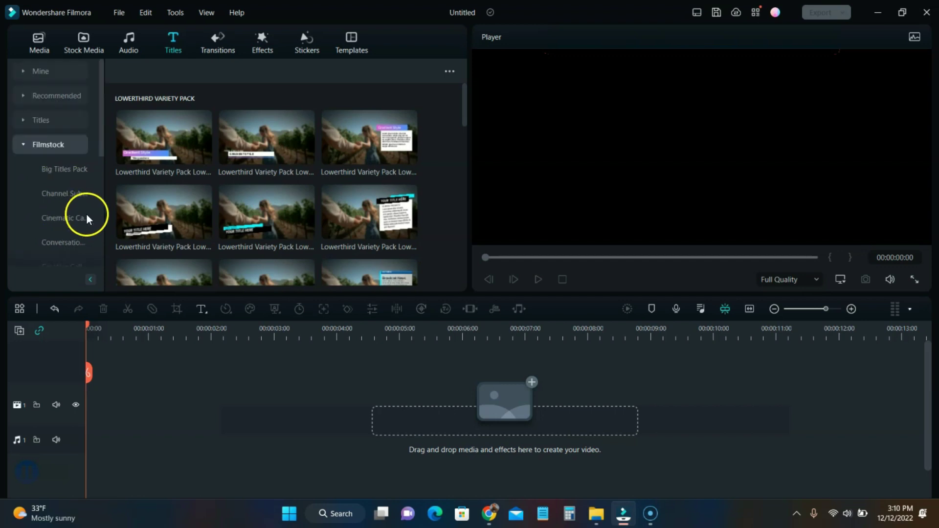
- Close the Filmstock title packs, look over the Pexels stock videos and return to the project media
{"action": "left_click", "coordinate": [23, 145]}
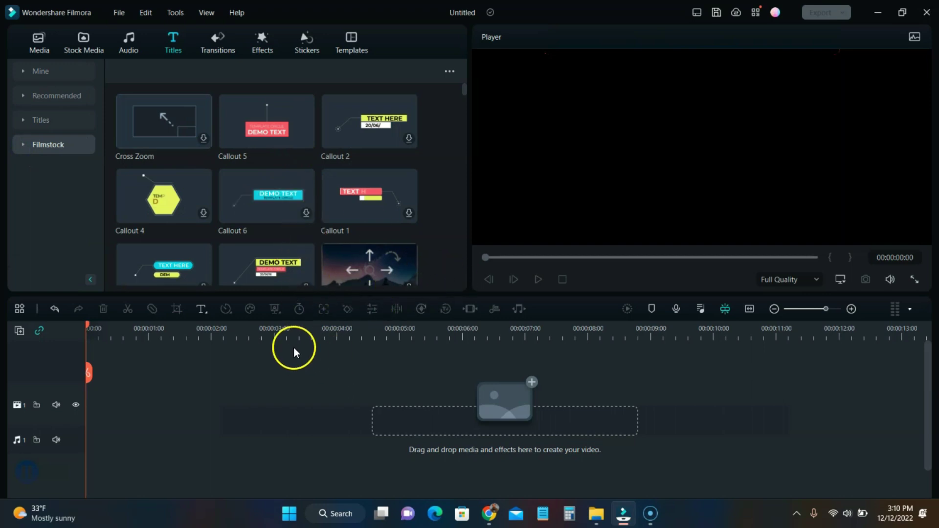
{"action": "left_click", "coordinate": [74, 34]}
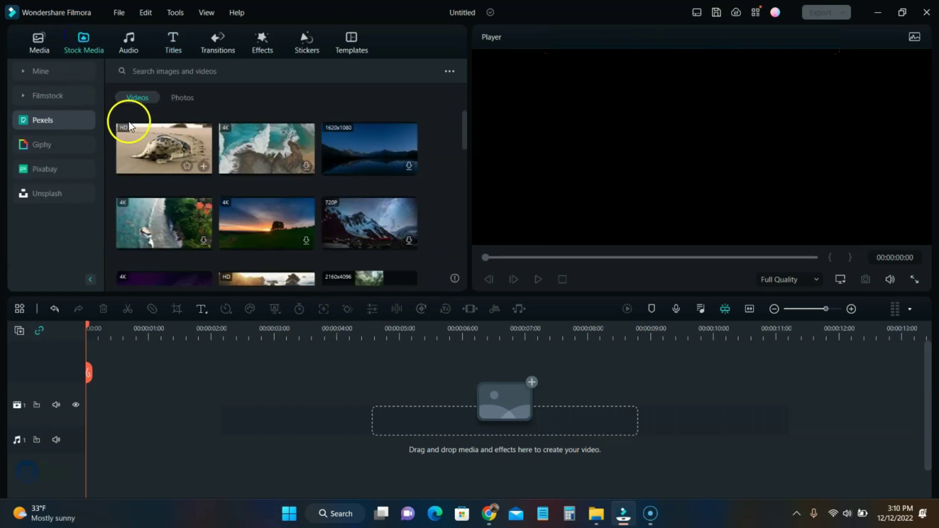
{"action": "left_click", "coordinate": [33, 45]}
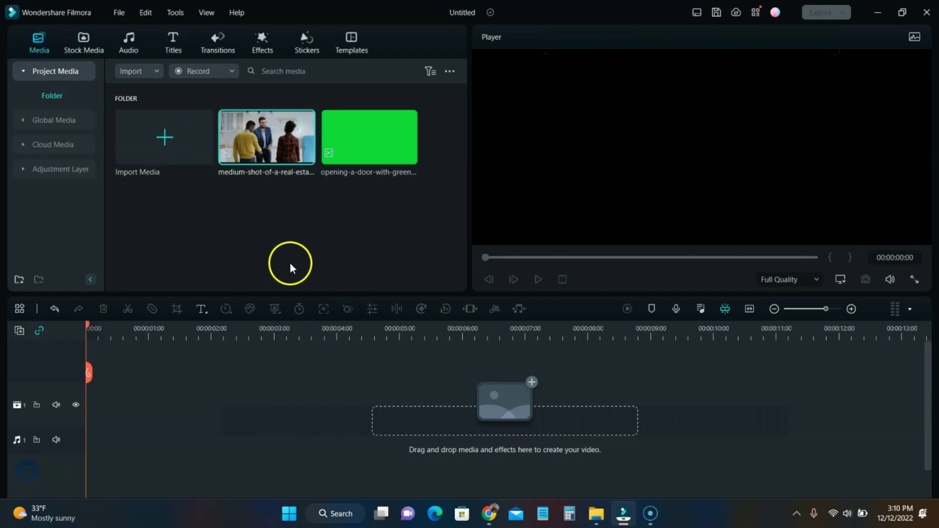